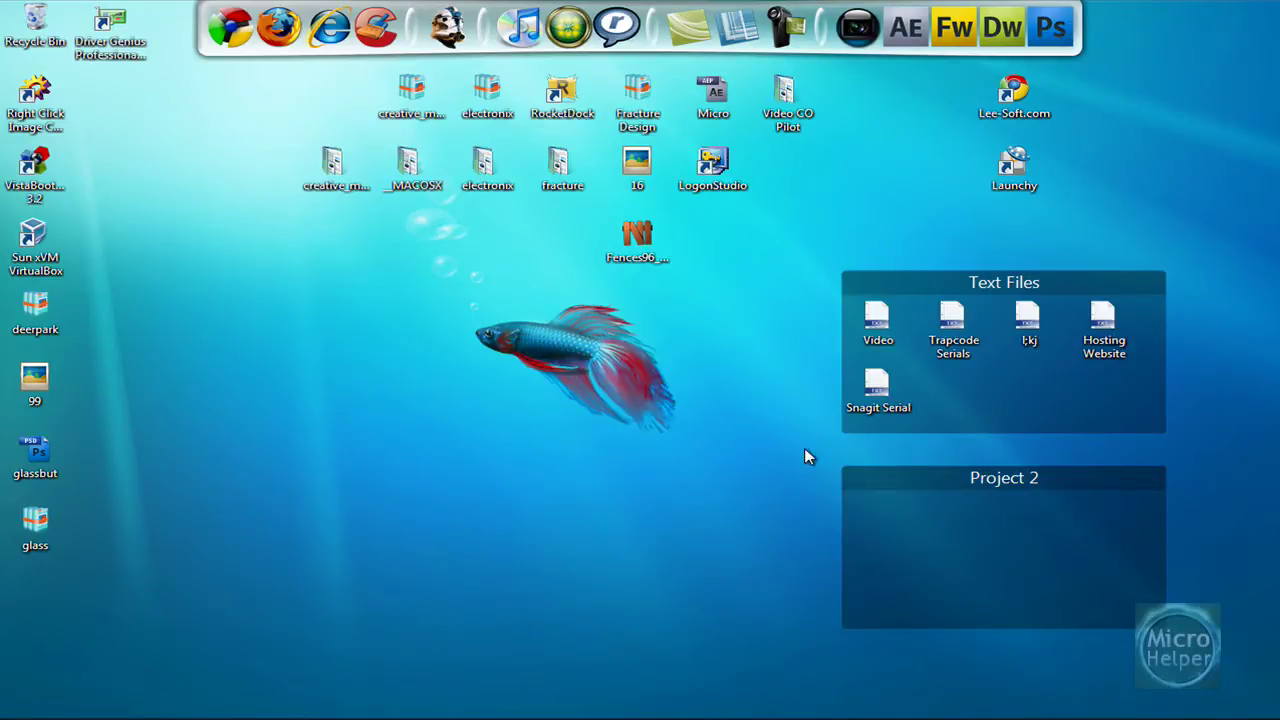
- Move the Project 2 fence to the left and drop the creative_media folder into it
left_click_drag(953, 488, 369, 374)
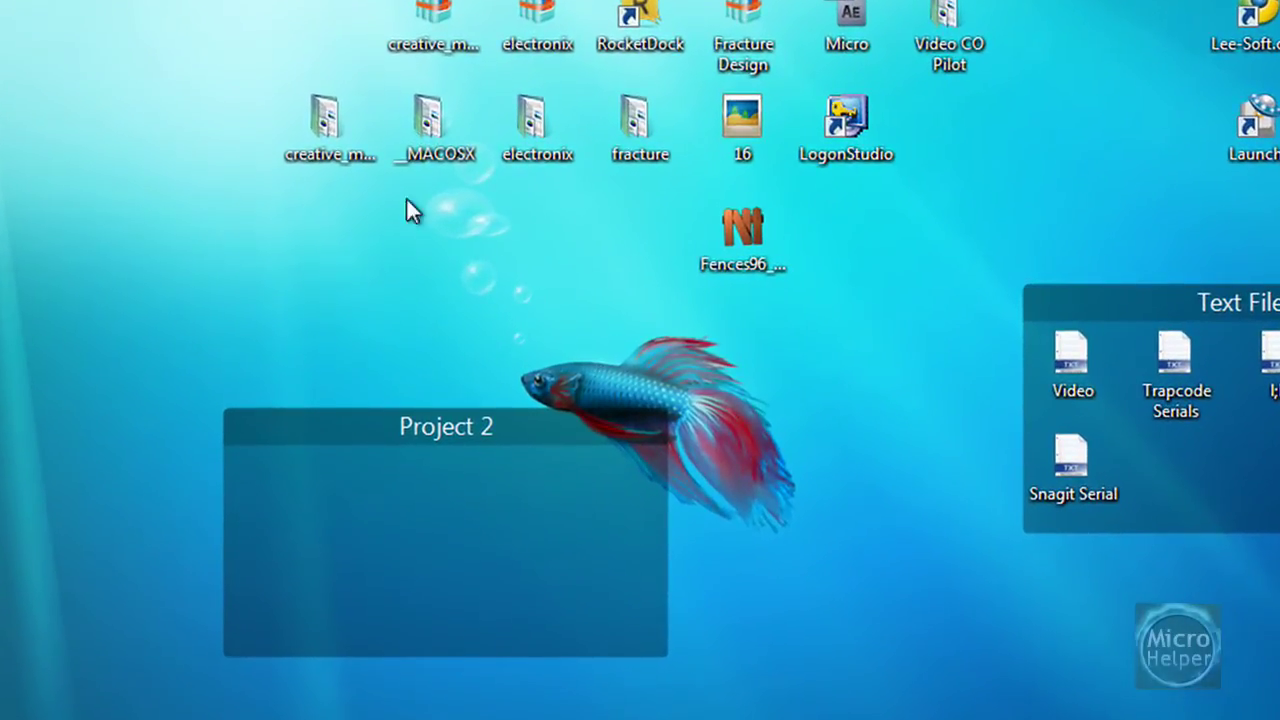
left_click_drag(243, 328, 566, 214)
left_click_drag(325, 118, 285, 469)
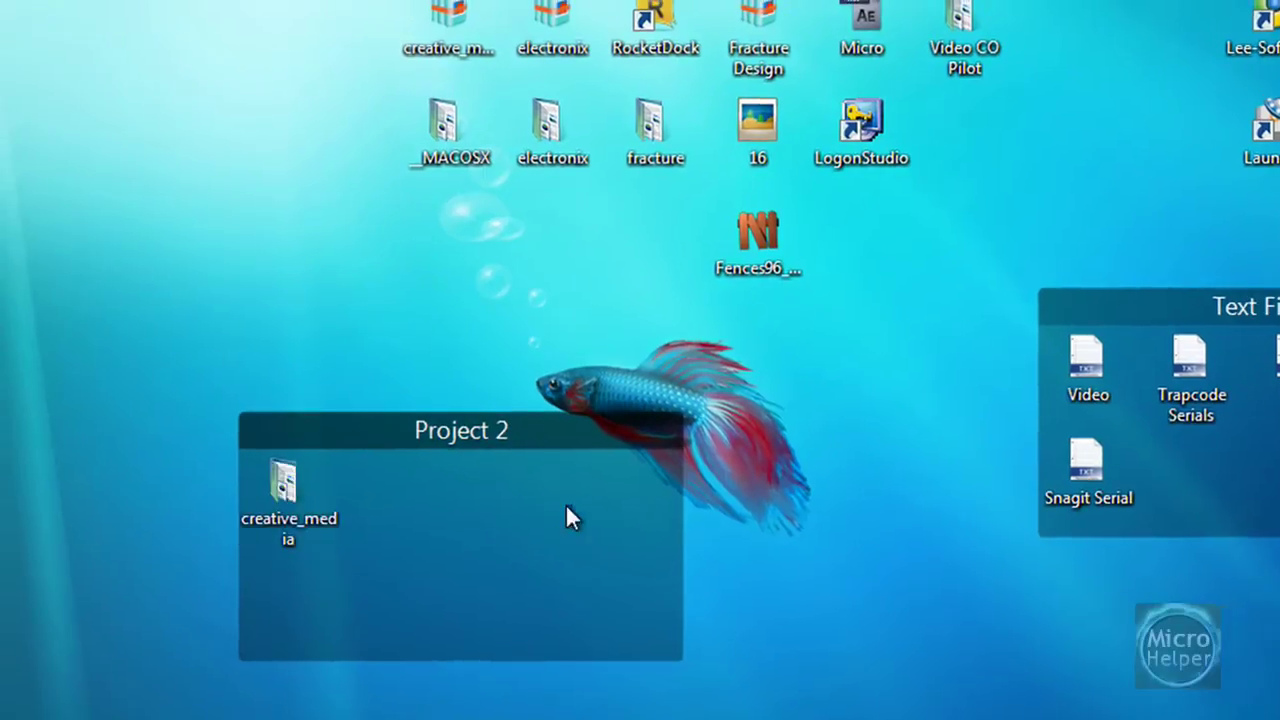
- Shift the Project 2 fence further left into its final position
left_click_drag(408, 433, 444, 448)
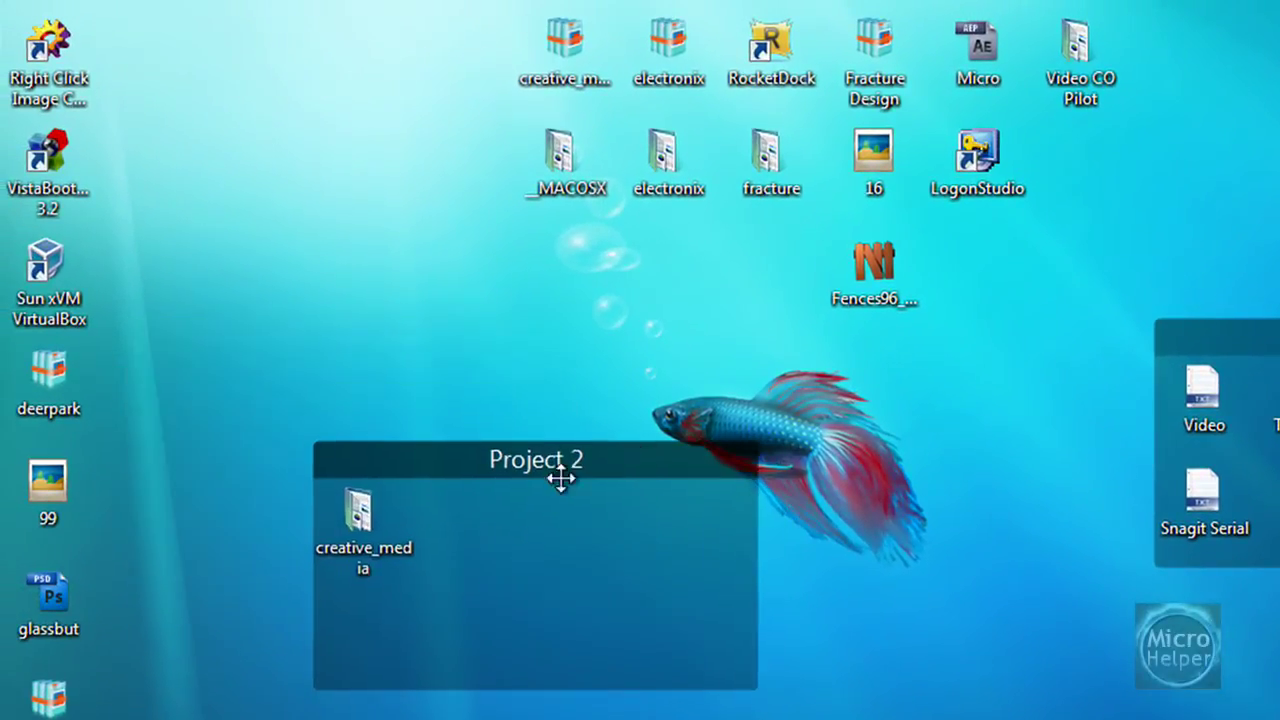
left_click_drag(561, 479, 491, 467)
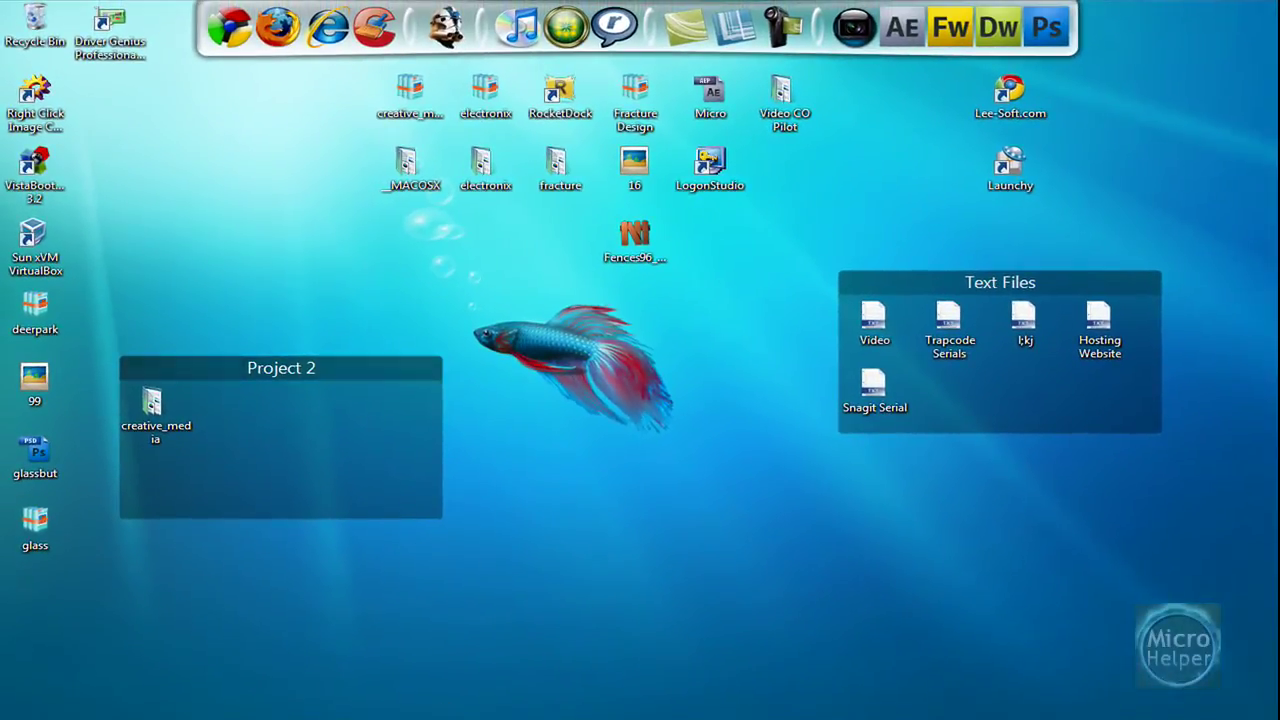
mouse_move(460, 716)
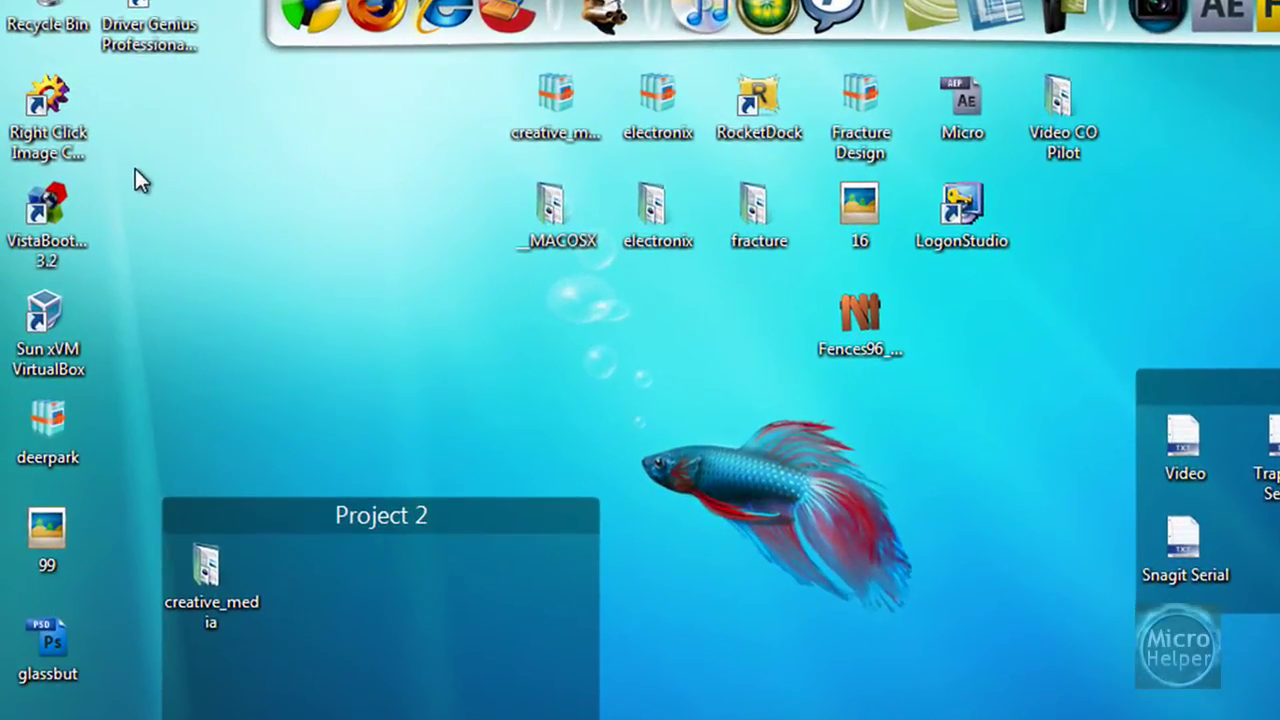
- Create a new fence named Folders from the _MACOSX and electronix folders
left_click_drag(135, 168, 636, 443)
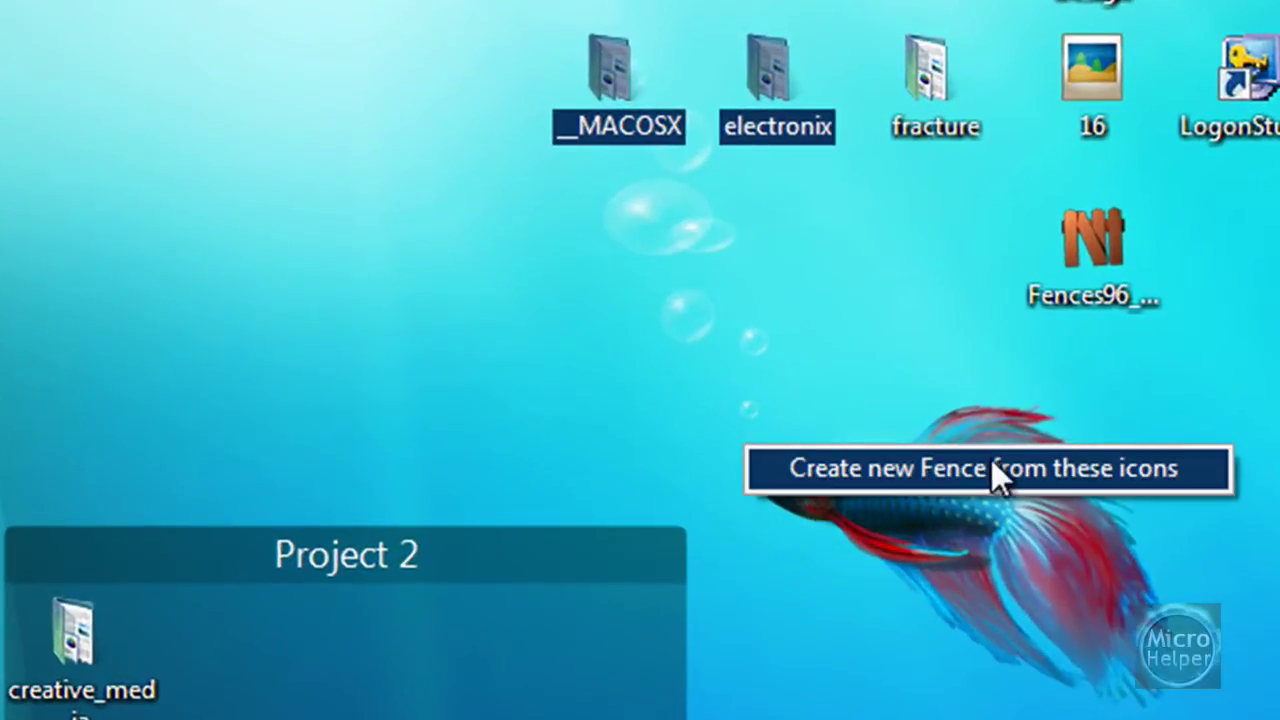
left_click(1069, 482)
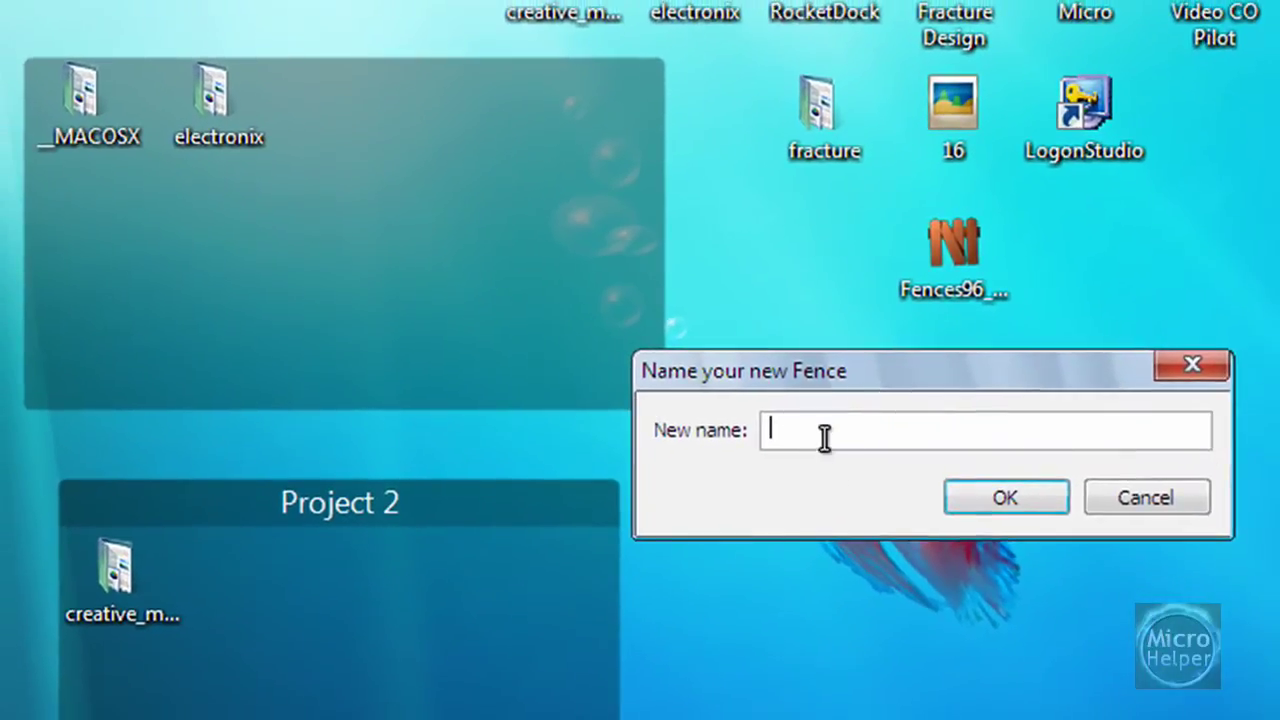
type("Folders")
key("Return")
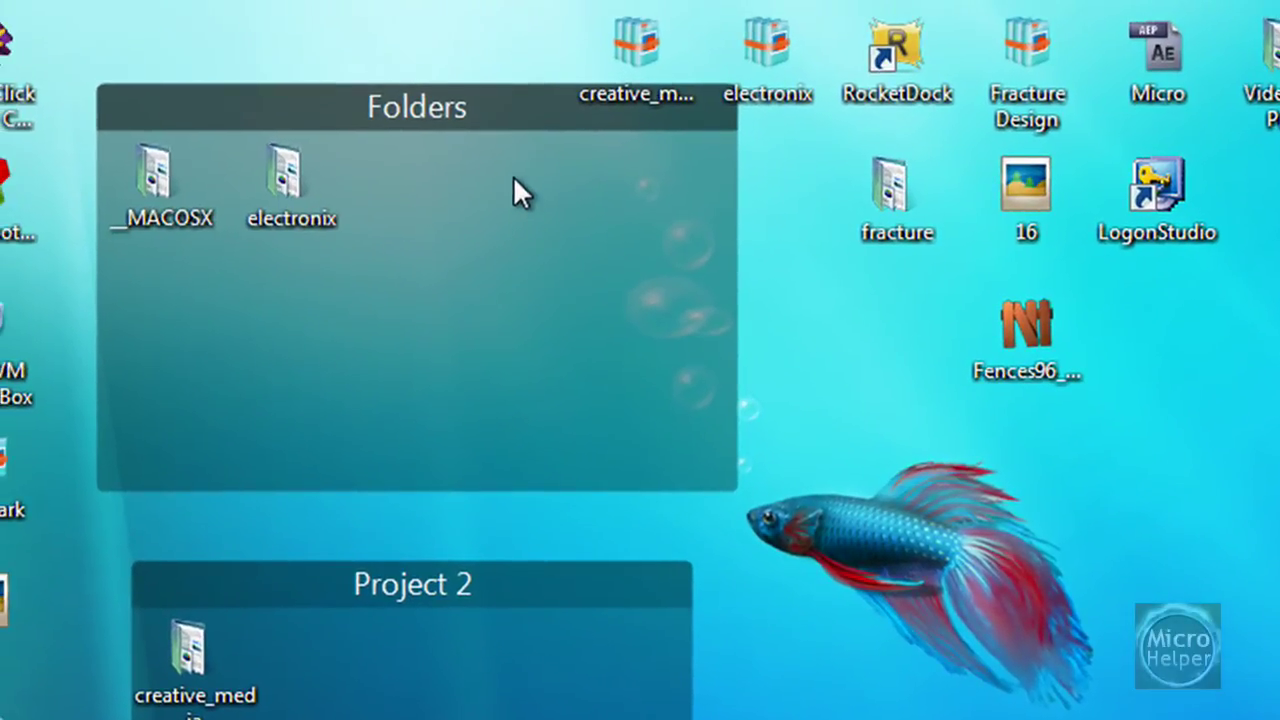
- Move creative_media into Folders and delete the now-empty Project 2 fence
left_click_drag(206, 625, 366, 306)
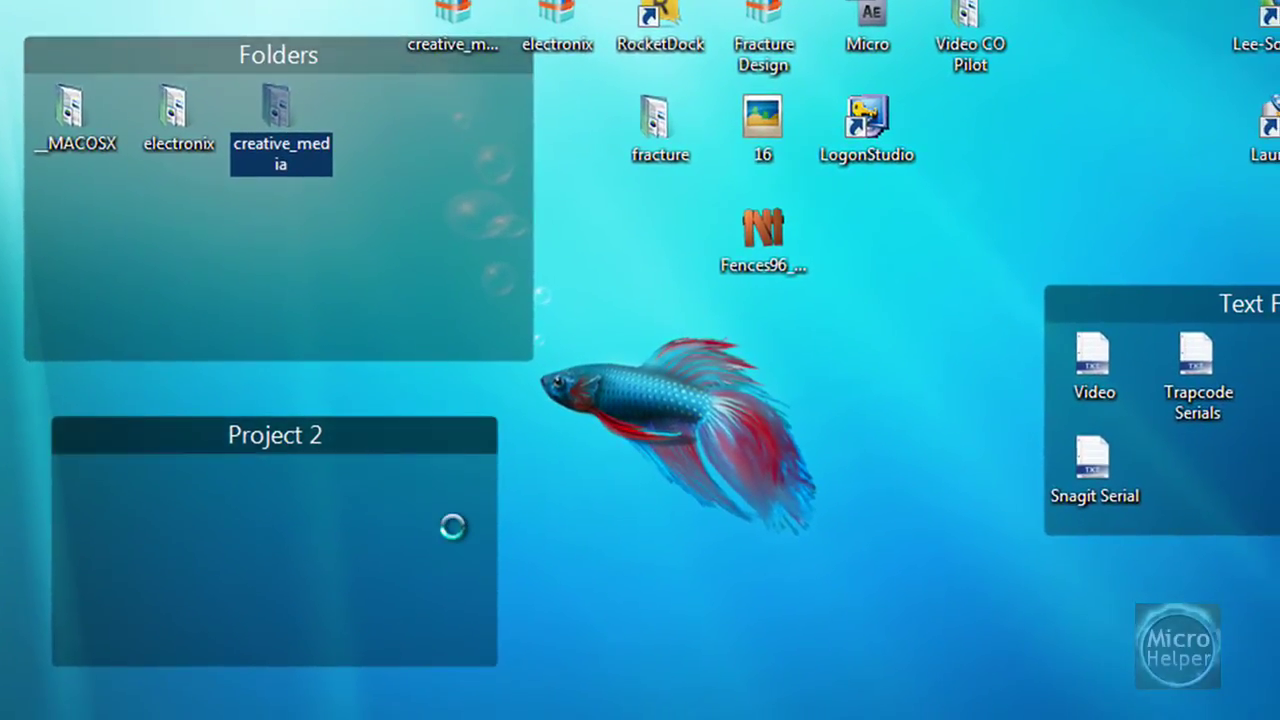
right_click(594, 654)
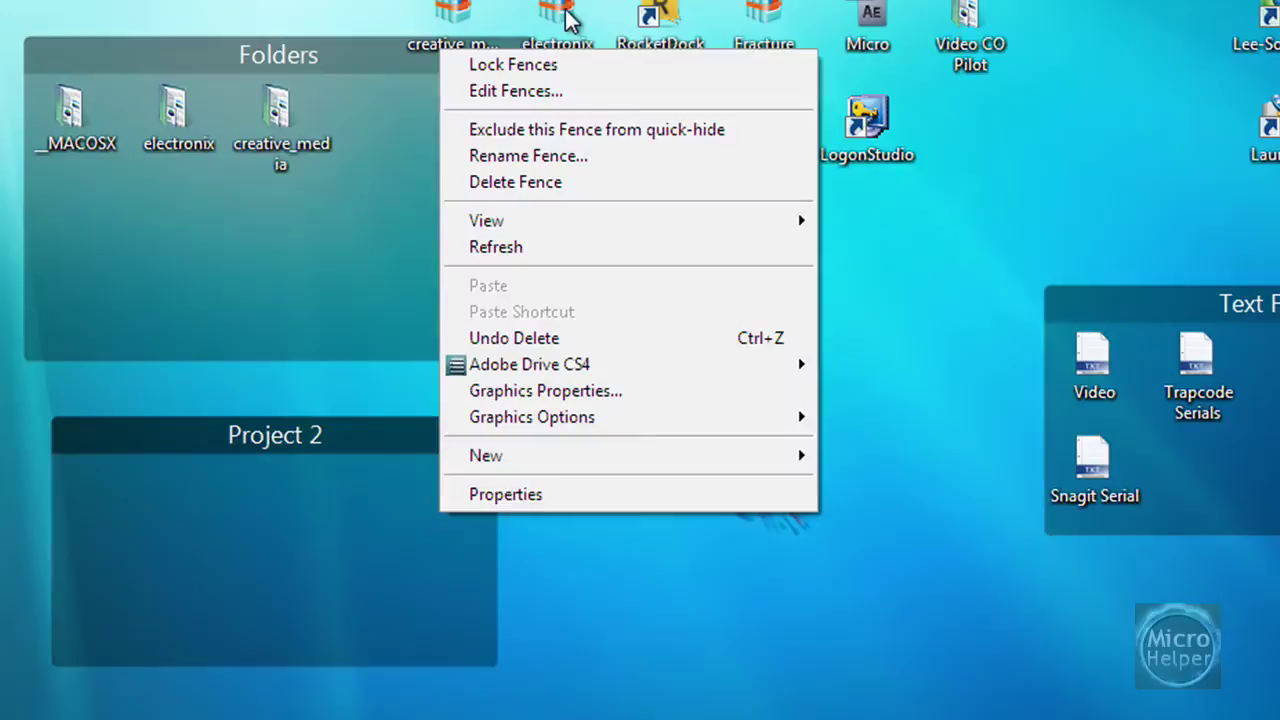
left_click(590, 190)
key("Return")
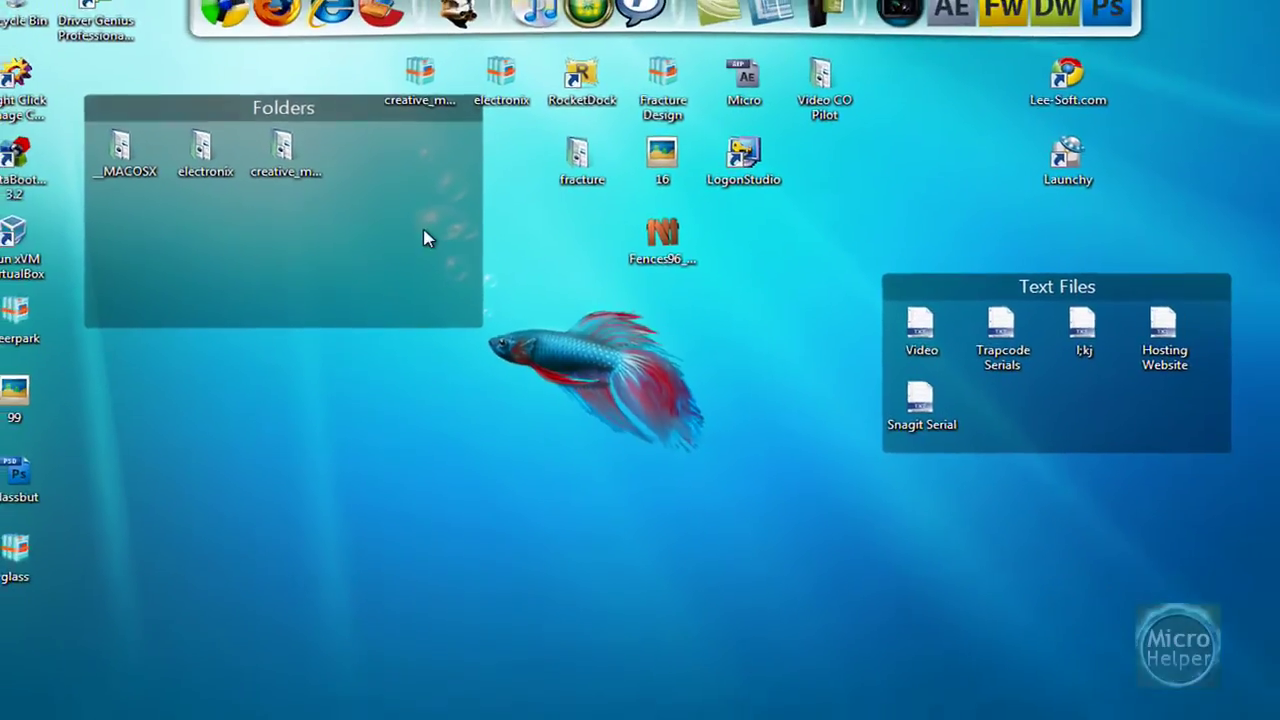
- Place the Folders fence lower and move the Text Files fence further down
left_click_drag(363, 108, 406, 434)
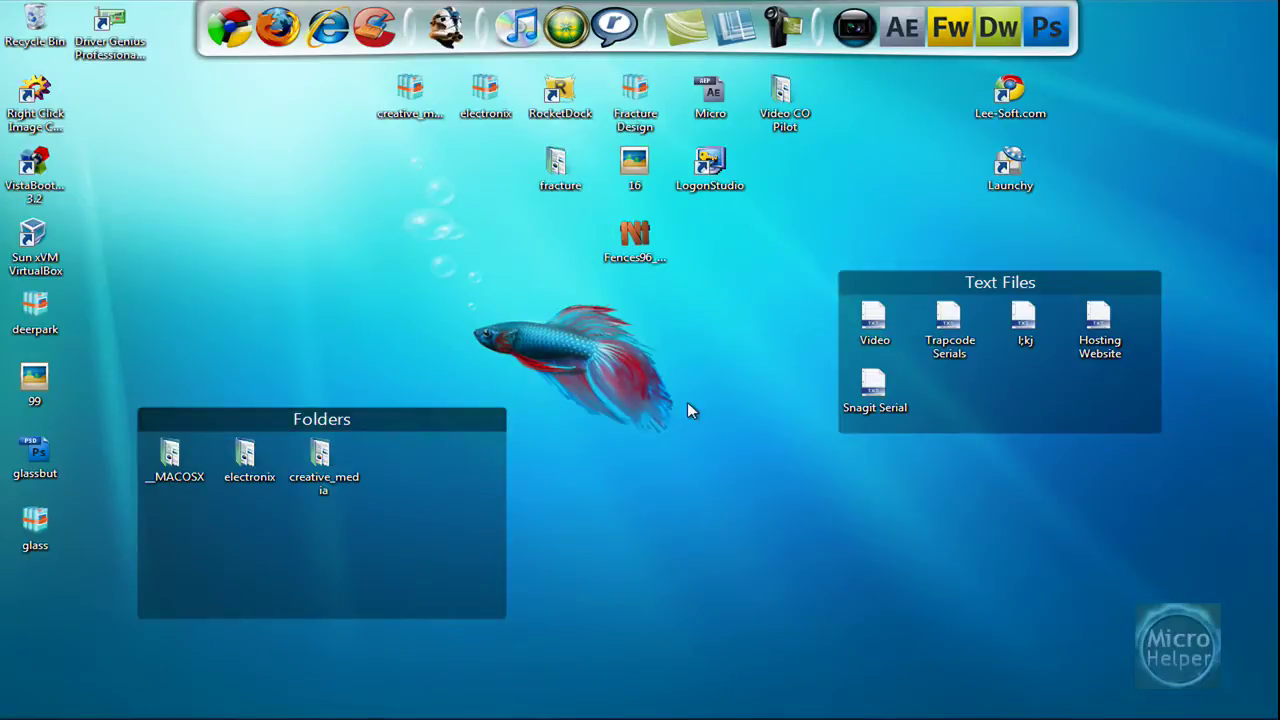
left_click_drag(1056, 289, 1055, 401)
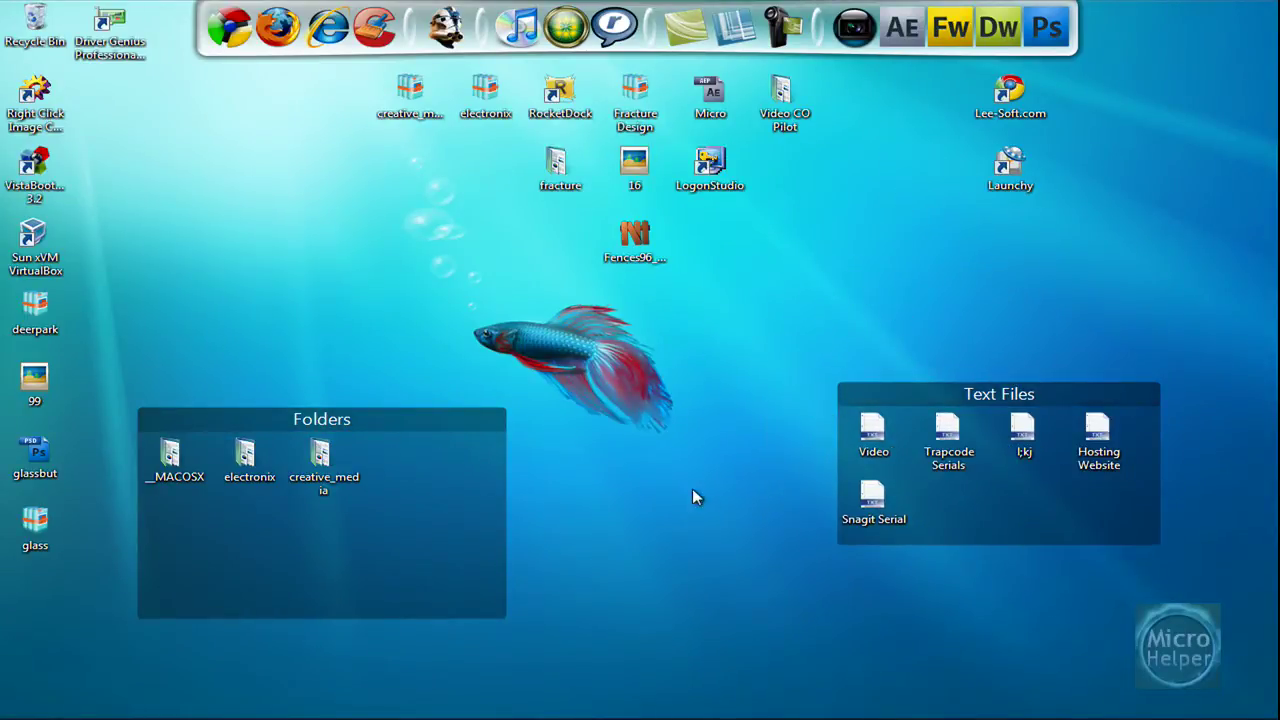
left_click_drag(460, 410, 469, 384)
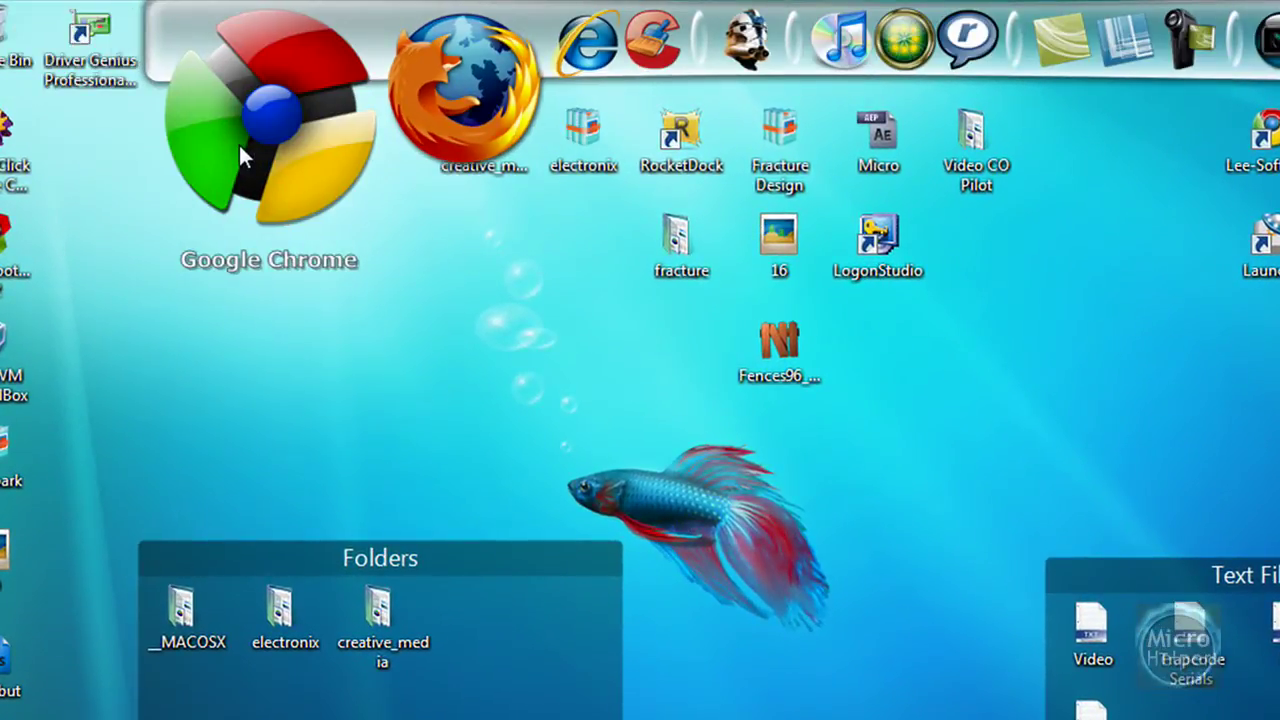
- Launch Chrome, go to stardock.com and open Stardock's Downloads page
left_click(239, 145)
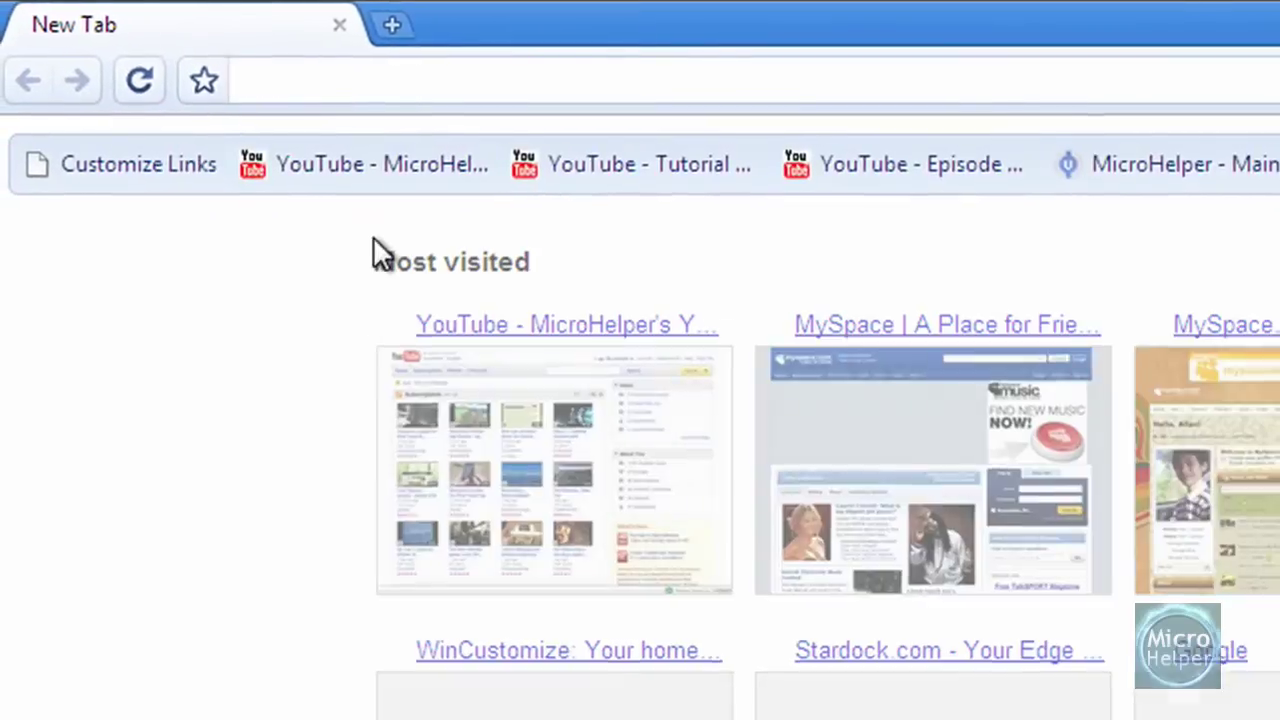
type("star")
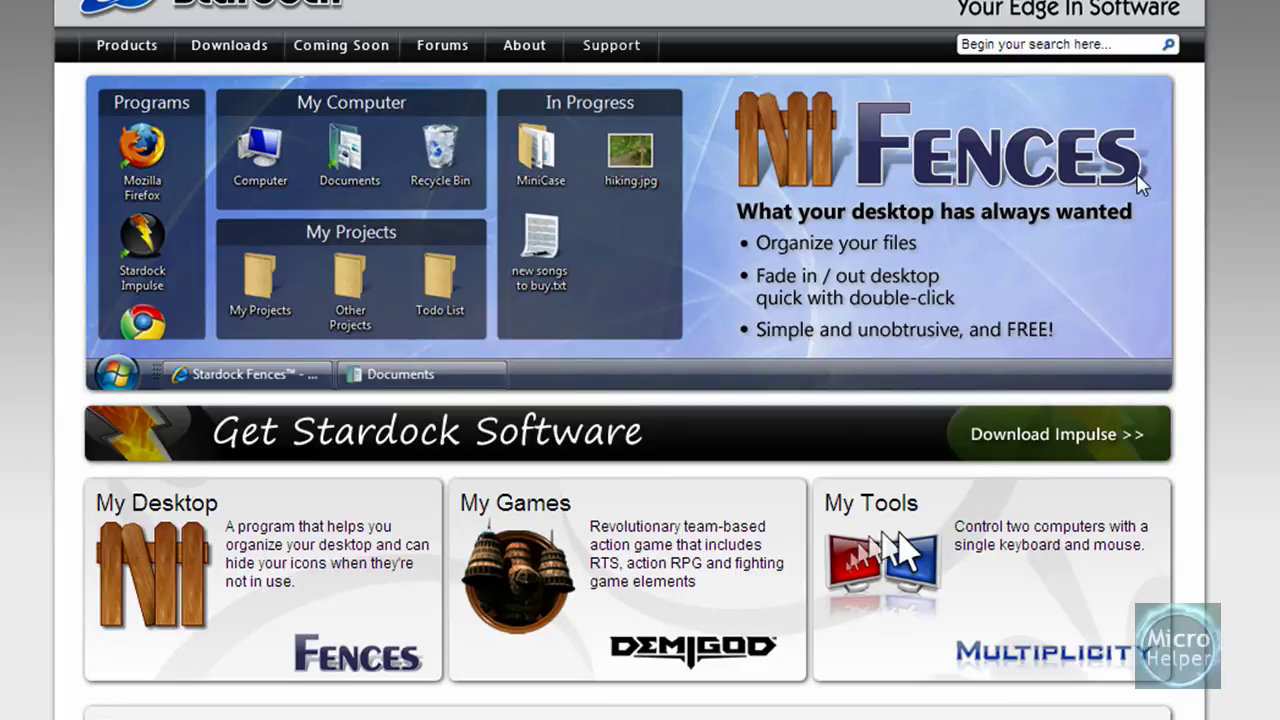
scroll(620, 400, "down", 5)
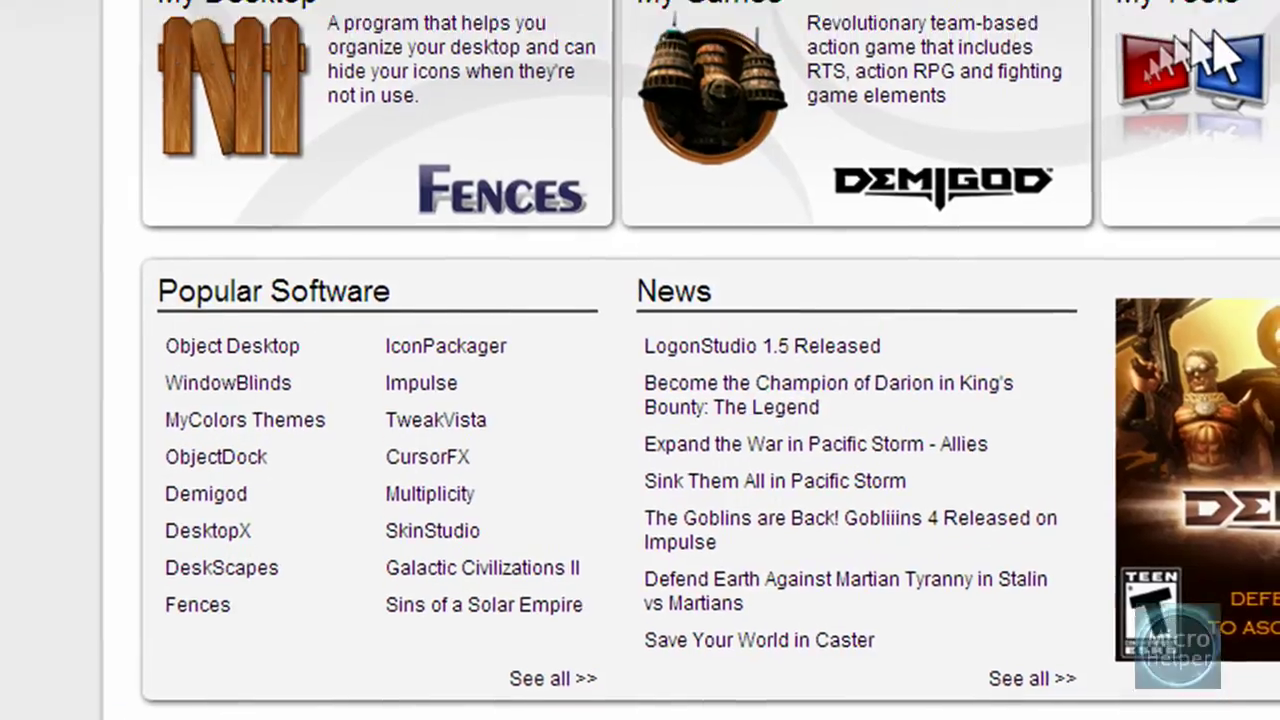
scroll(812, 352, "up", 5)
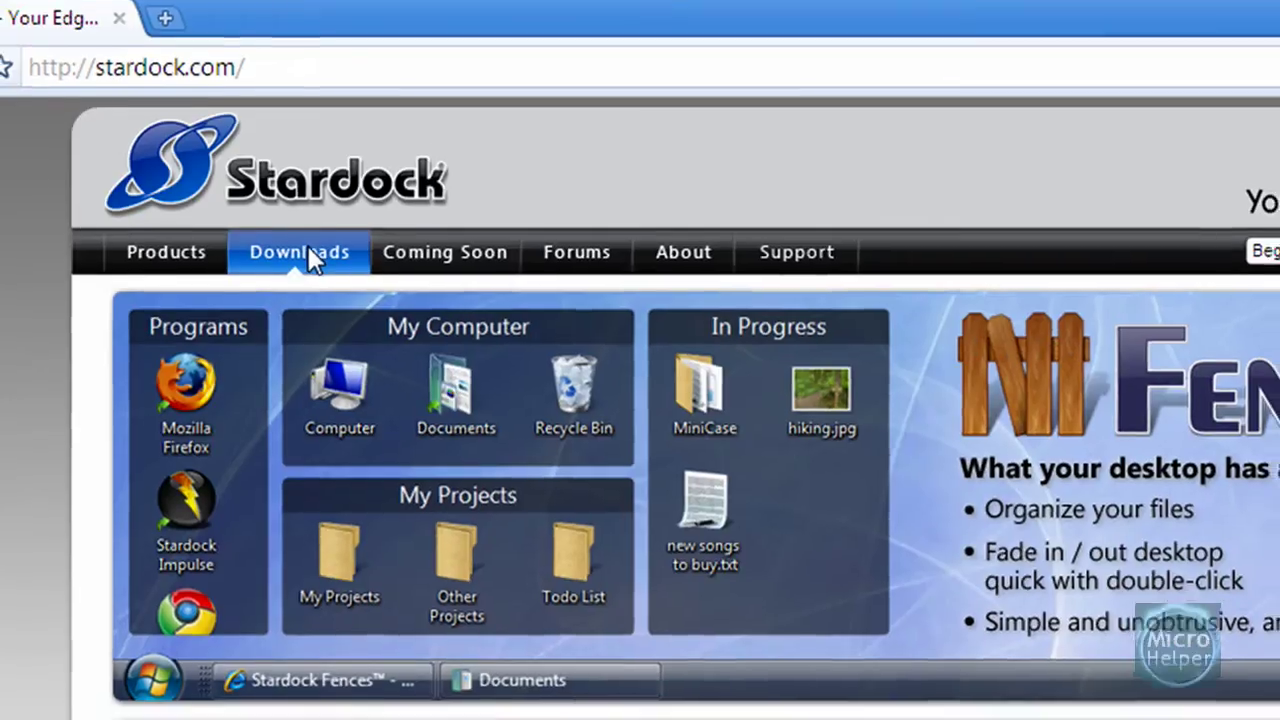
left_click(309, 258)
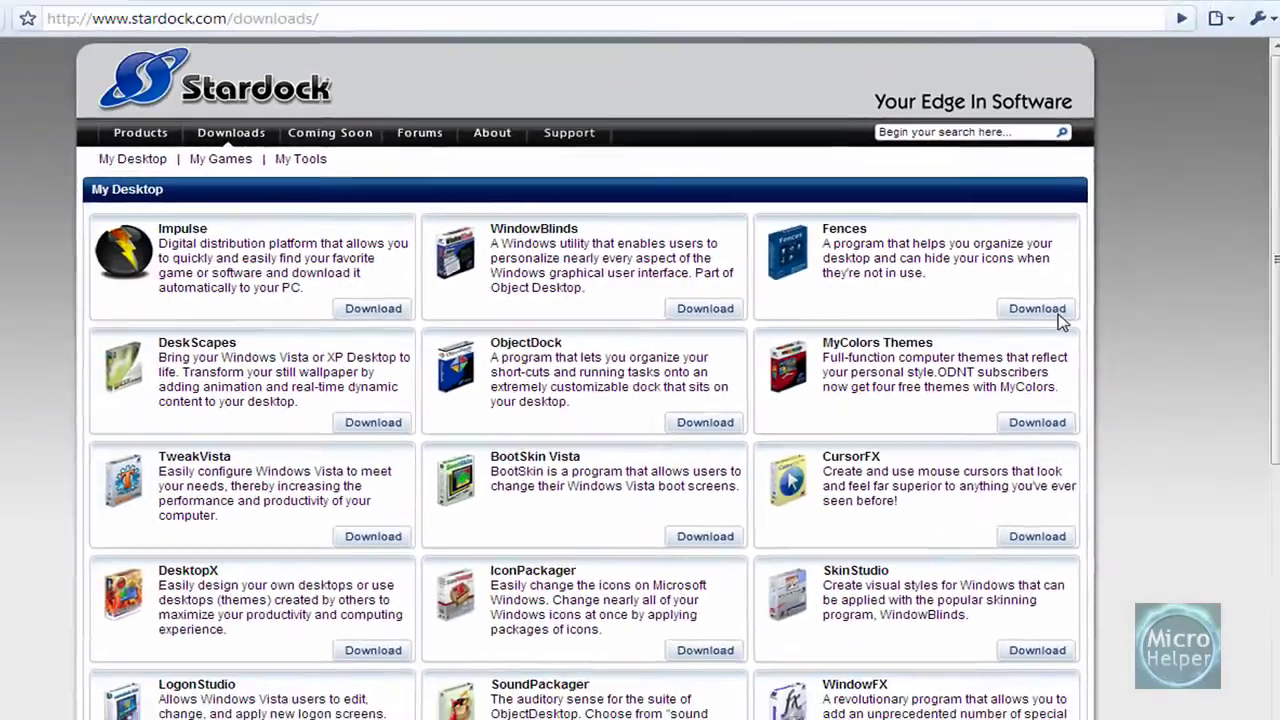
- Download the Fences 0.96 installer from the Fences download page, then close Chrome
left_click(1010, 337)
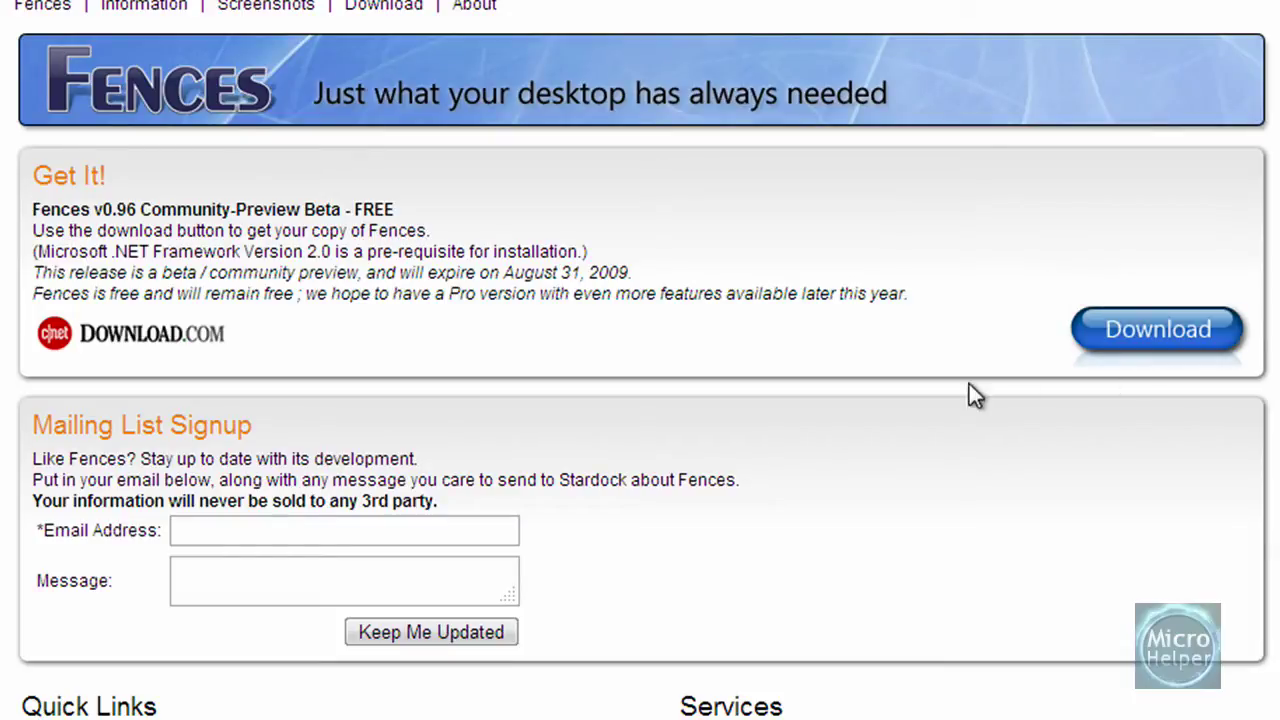
left_click(1150, 332)
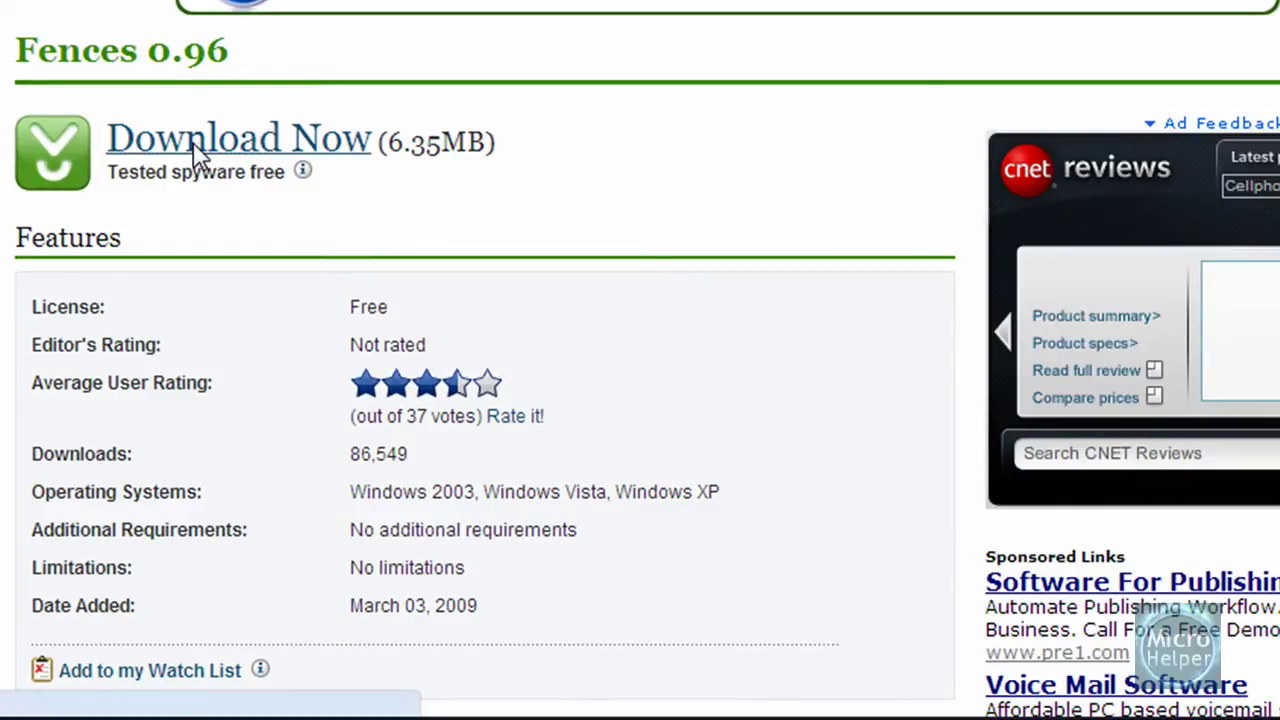
left_click(200, 158)
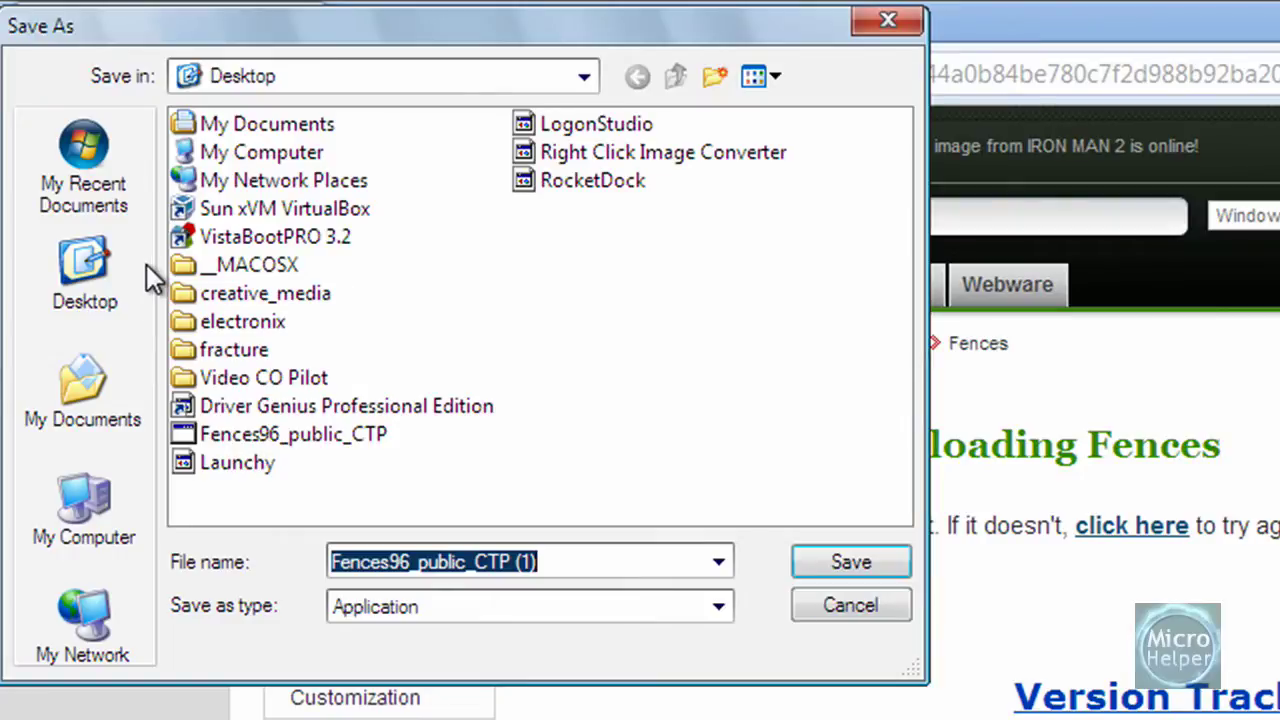
left_click(884, 22)
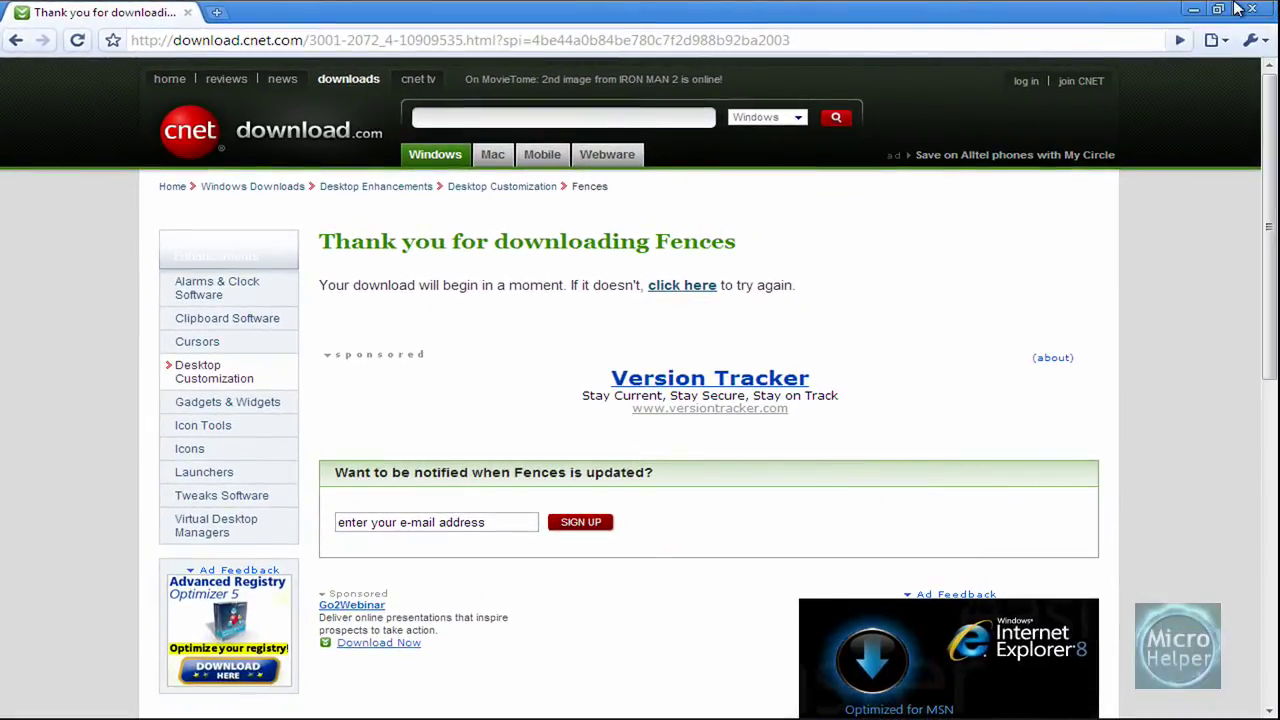
left_click(1252, 9)
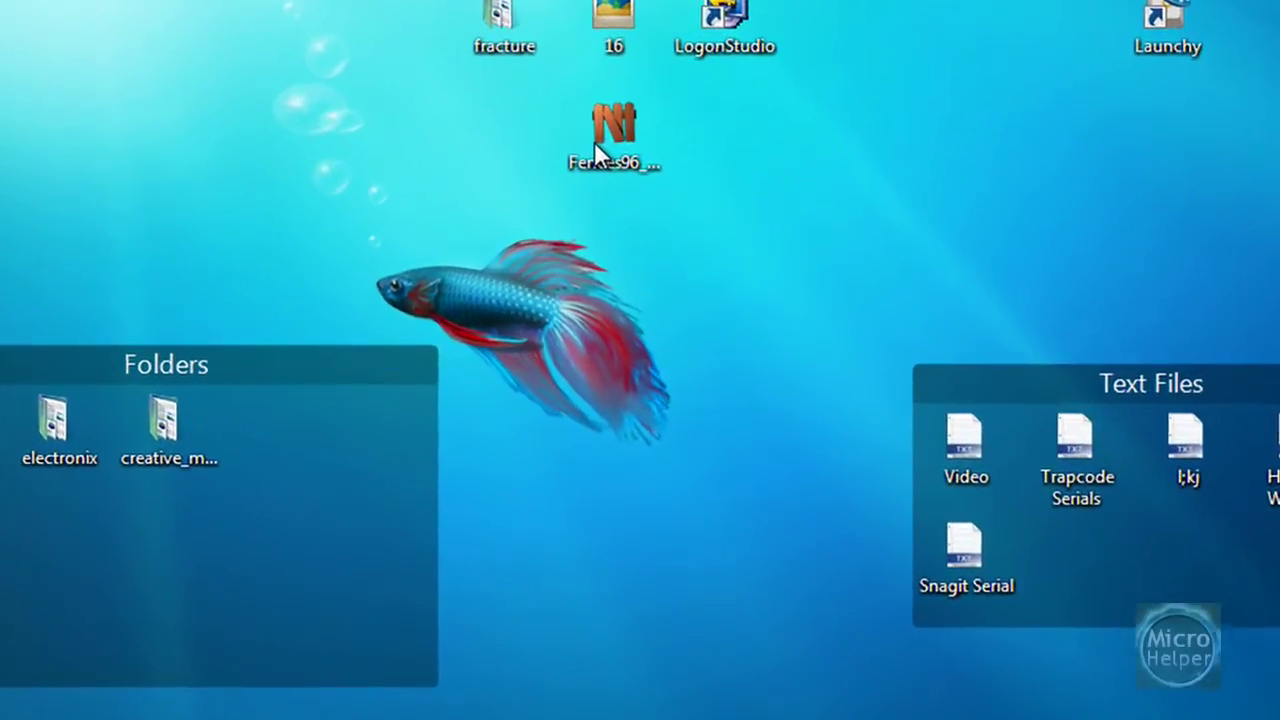
double_click(594, 141)
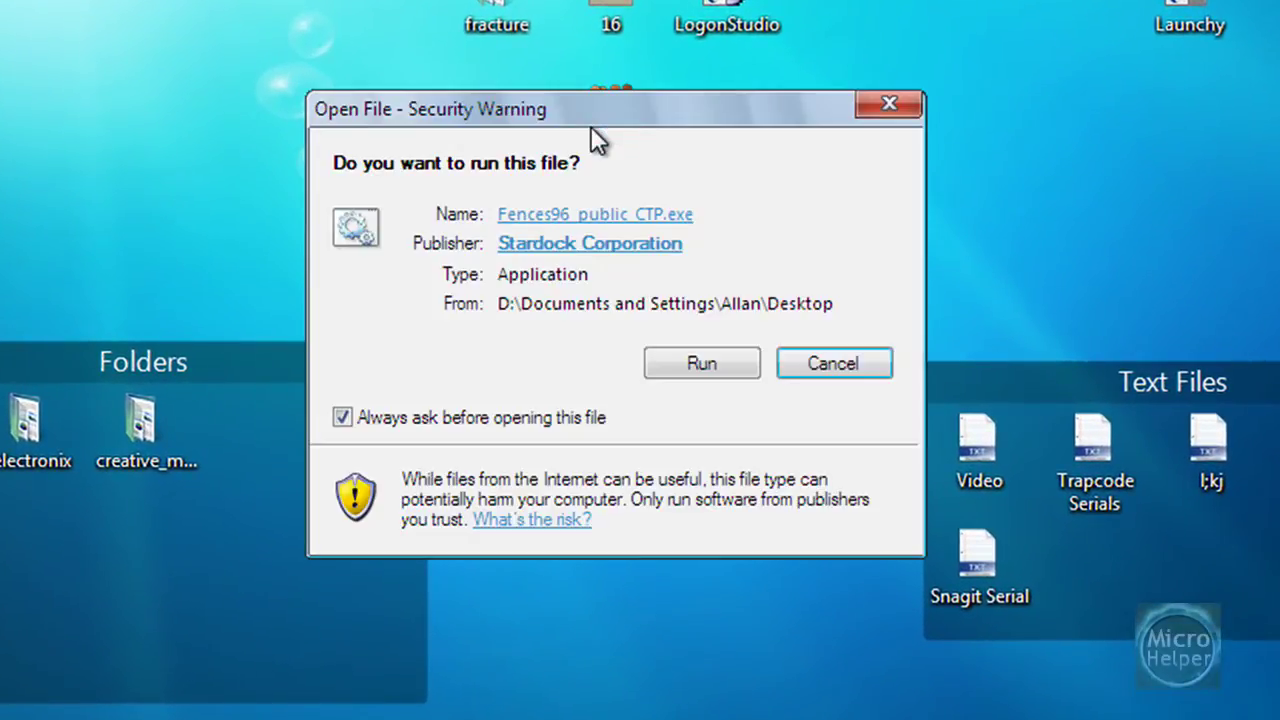
left_click_drag(591, 126, 591, 234)
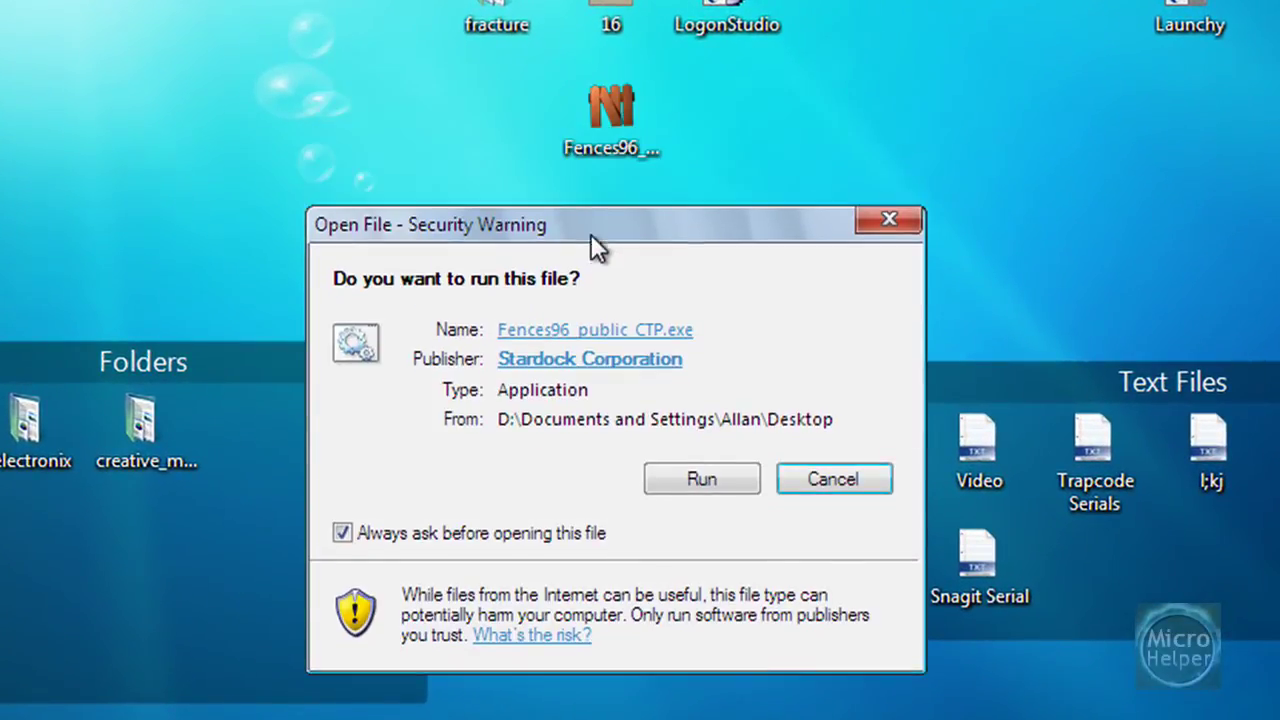
left_click(703, 479)
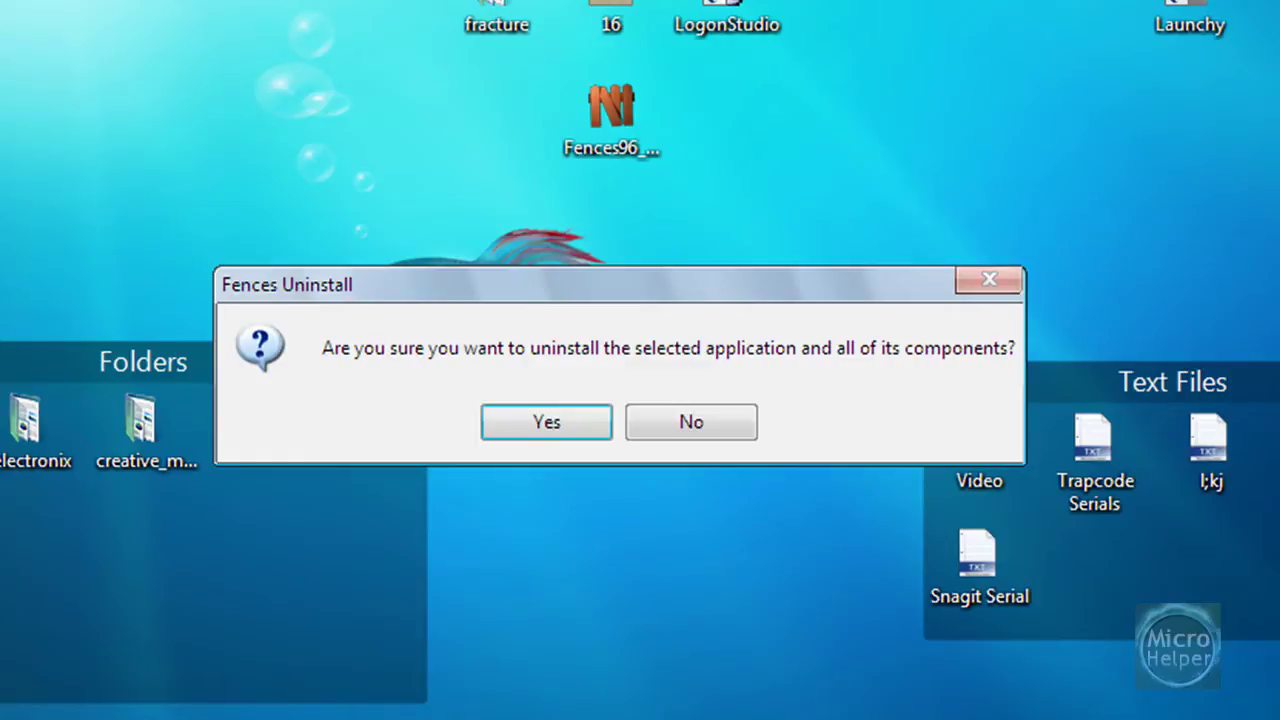
left_click(732, 422)
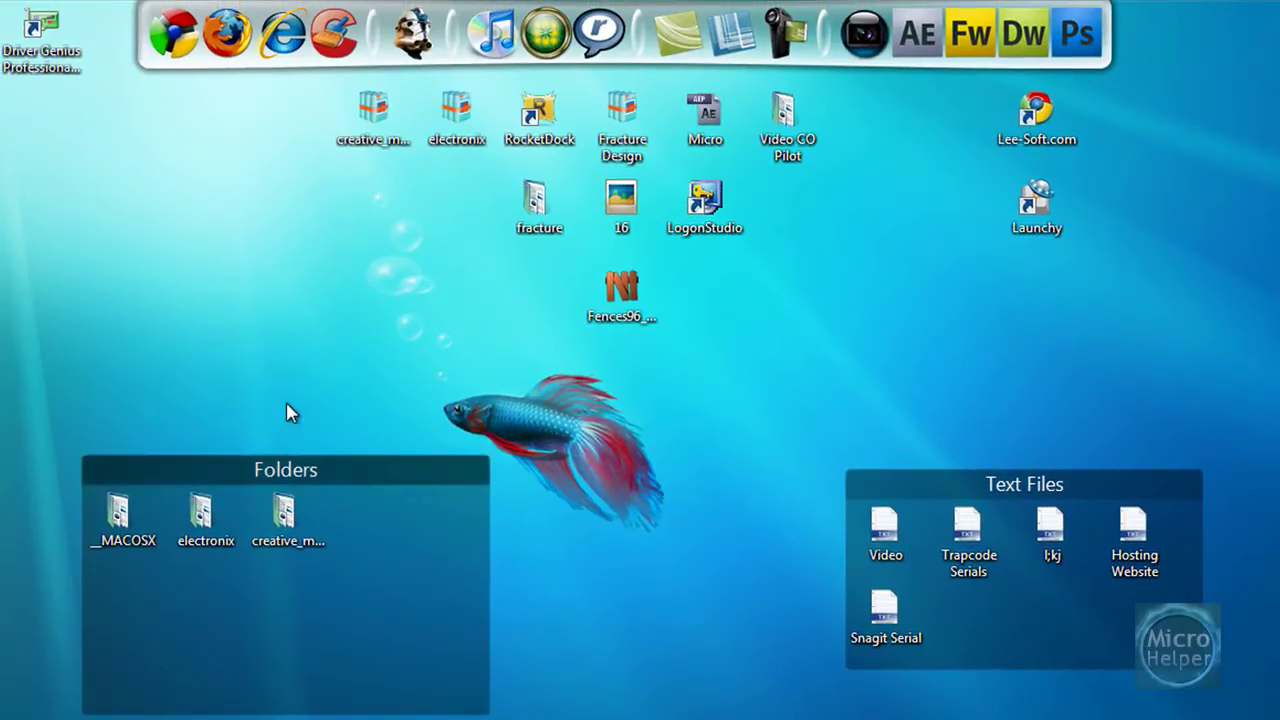
- Outline an area above Folders and create a fence named WinRAR Files there
left_click_drag(230, 441, 418, 406)
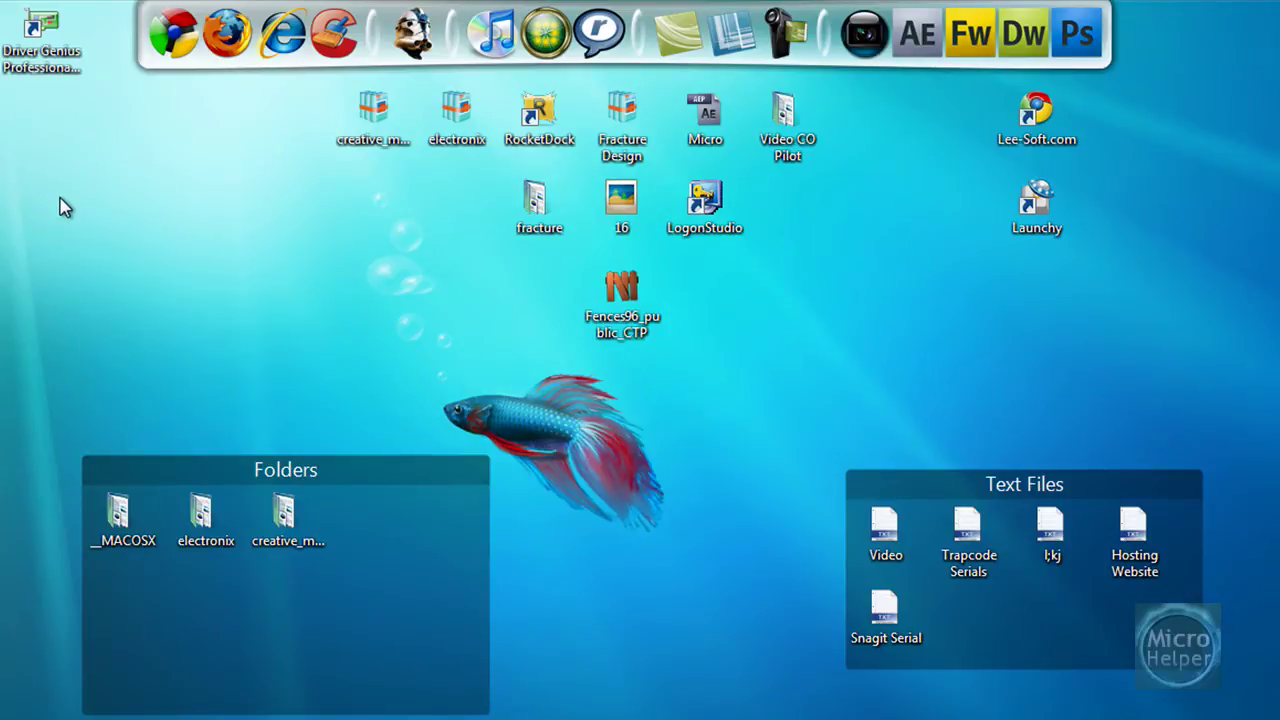
left_click_drag(59, 198, 398, 408)
left_click_drag(158, 220, 486, 397)
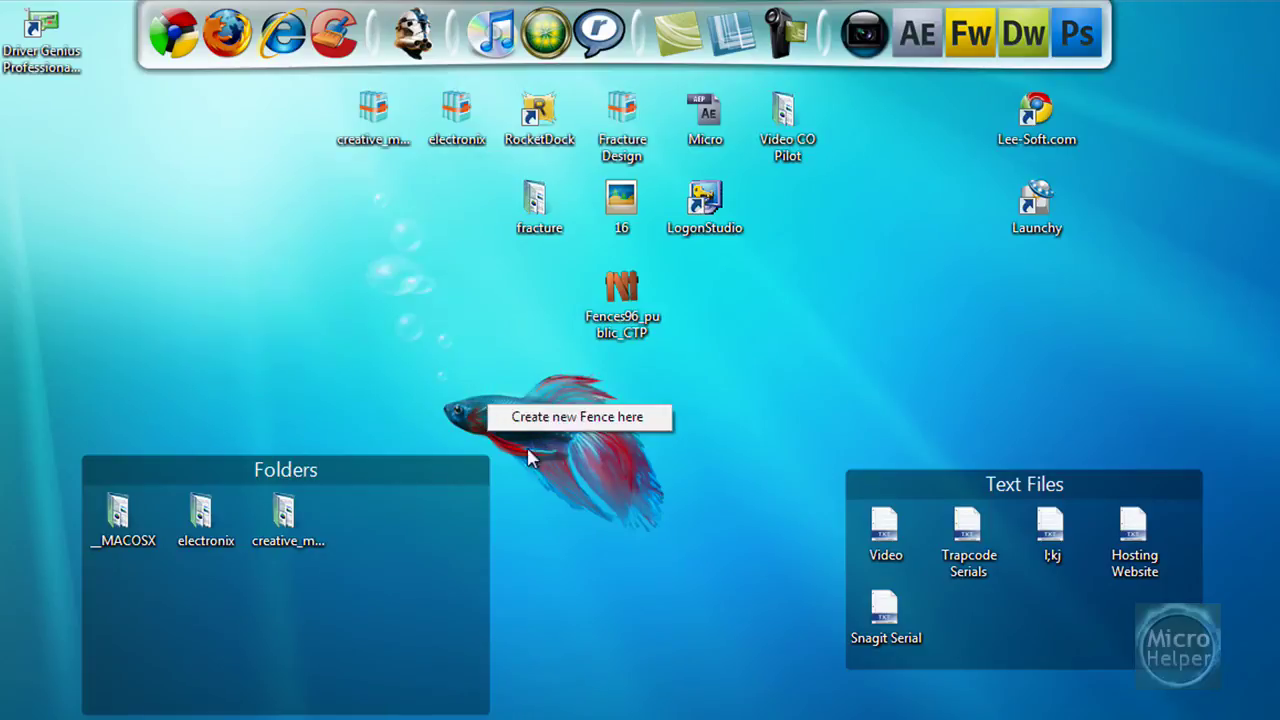
left_click(500, 417)
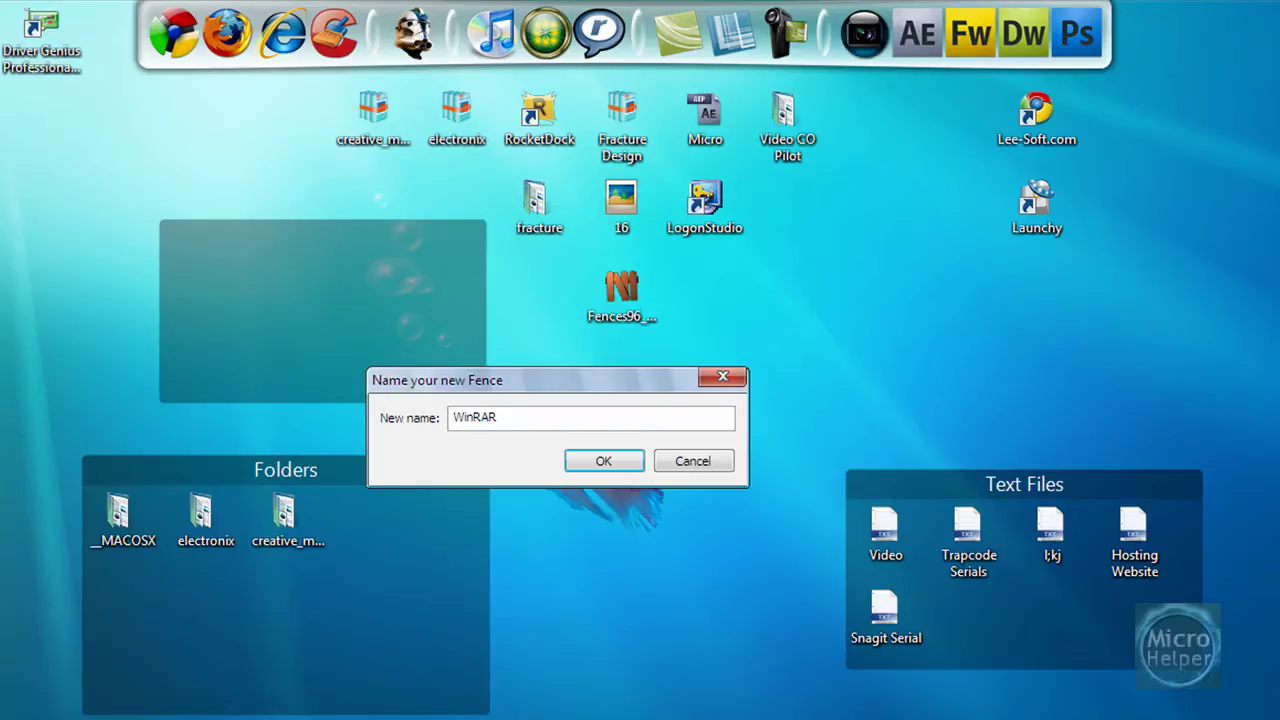
key("Return")
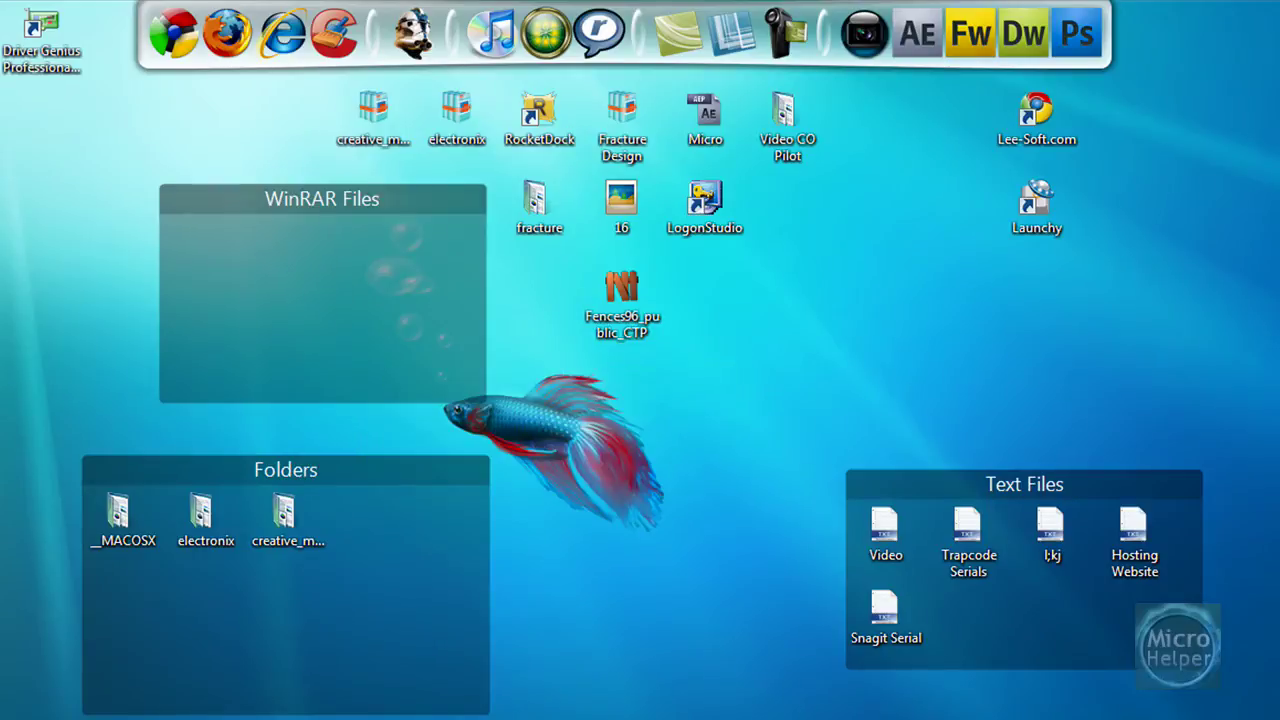
- Move the creative and electronix archives into WinRAR Files and position the fence top-left
left_click_drag(393, 121, 240, 285)
left_click_drag(470, 132, 320, 270)
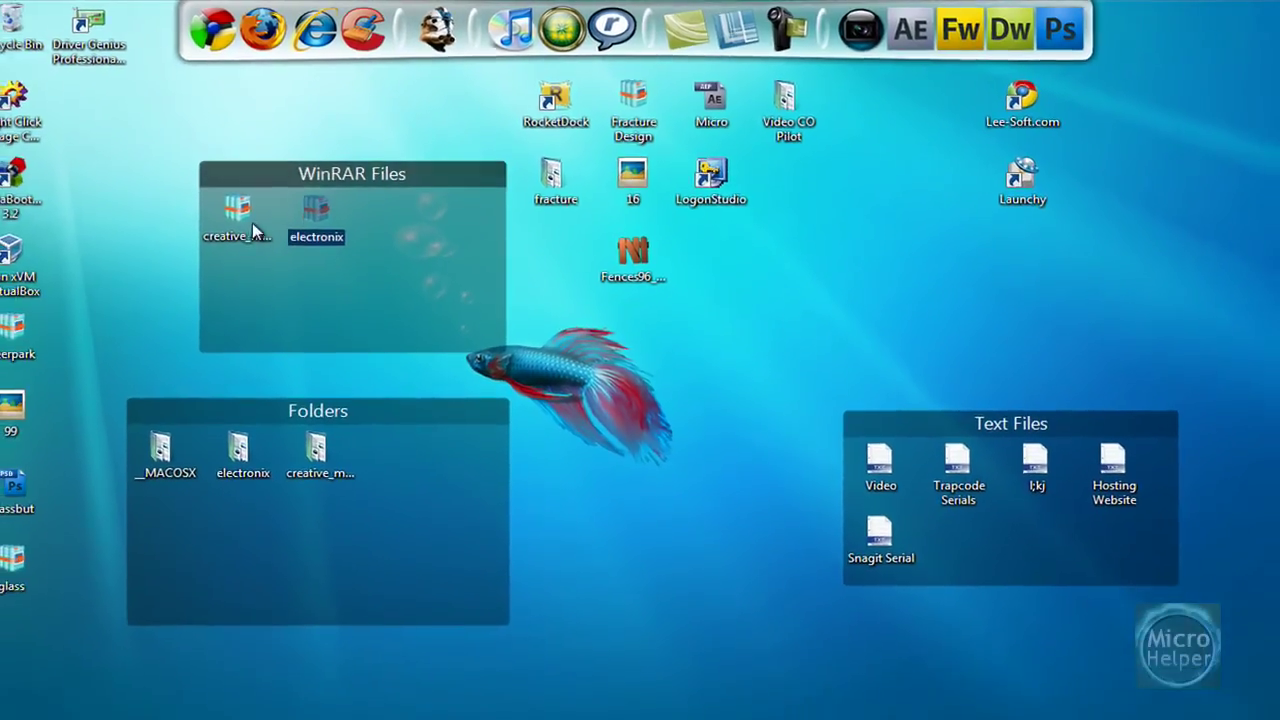
left_click_drag(349, 199, 232, 151)
left_click_drag(284, 116, 342, 120)
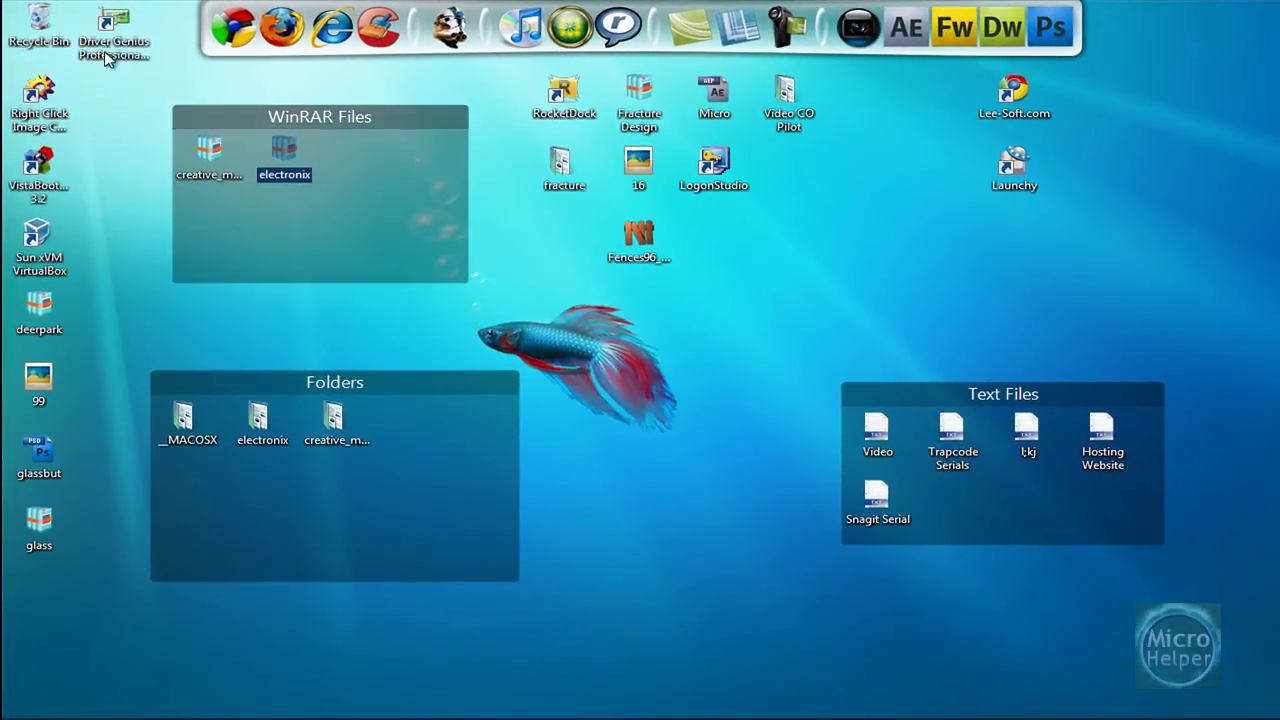
- Outline an area above the Text Files fence for another new fence
left_click_drag(666, 348, 970, 627)
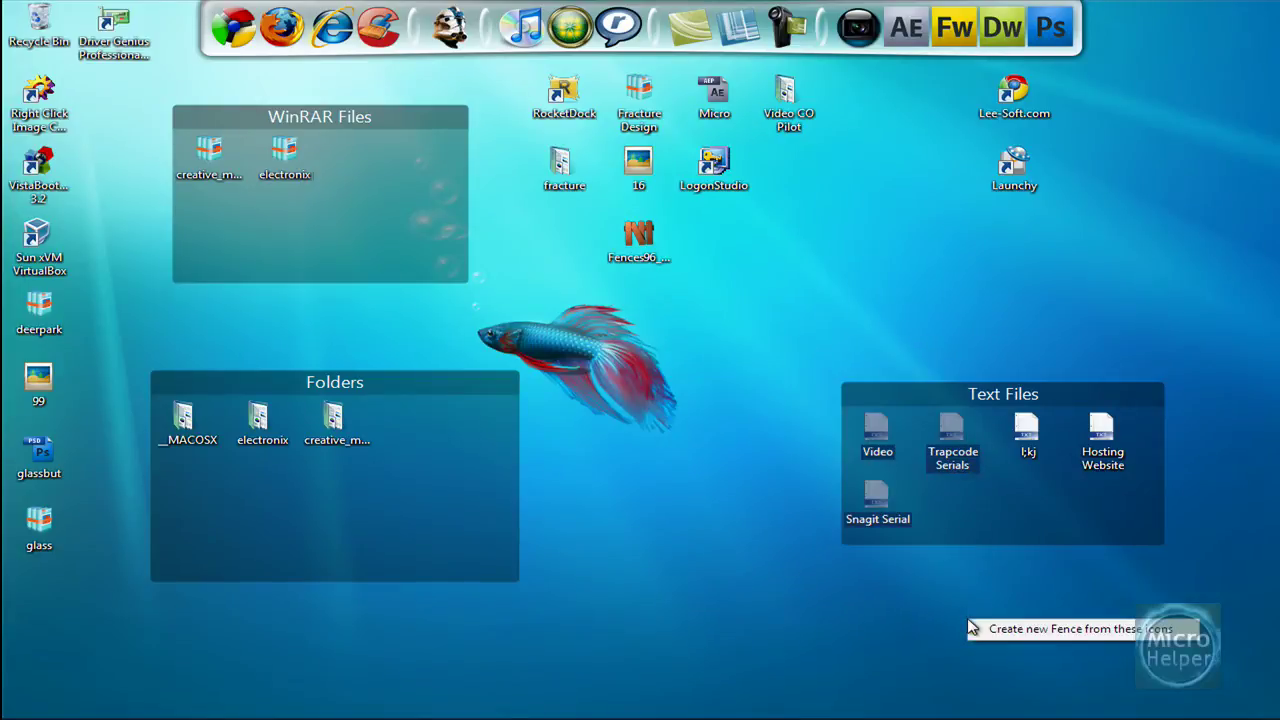
left_click(913, 567)
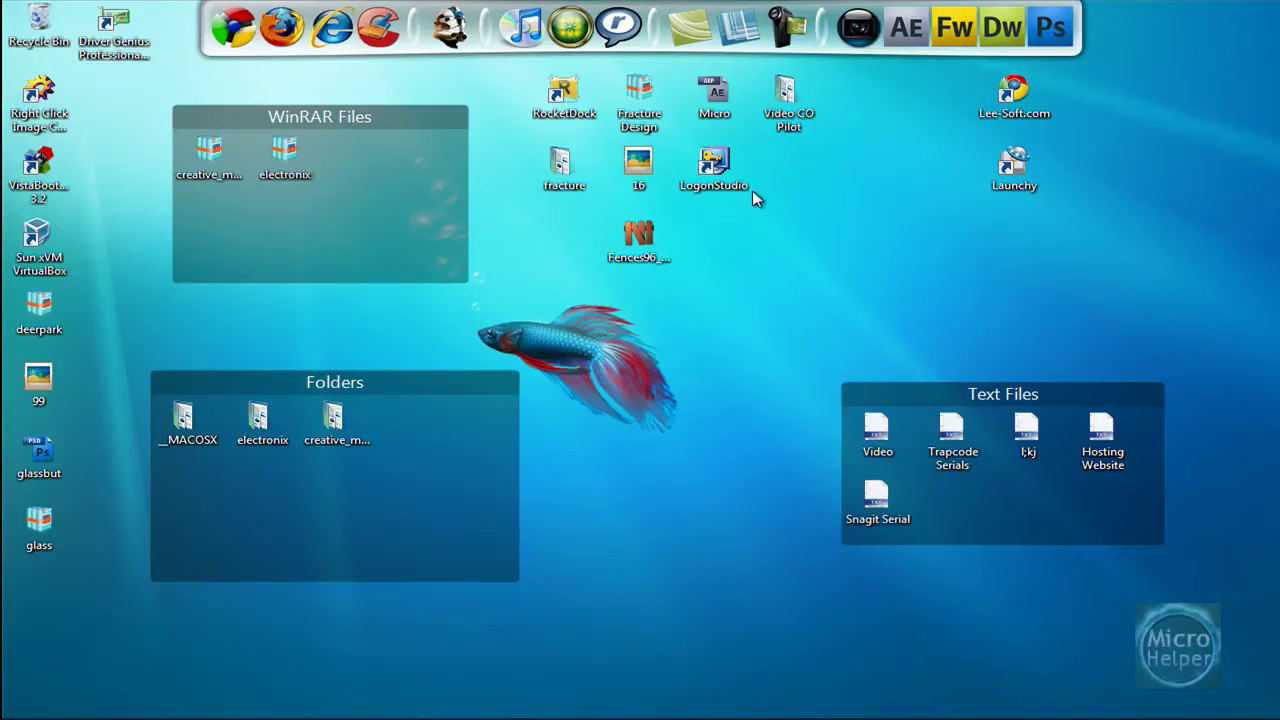
left_click_drag(783, 238, 1105, 381)
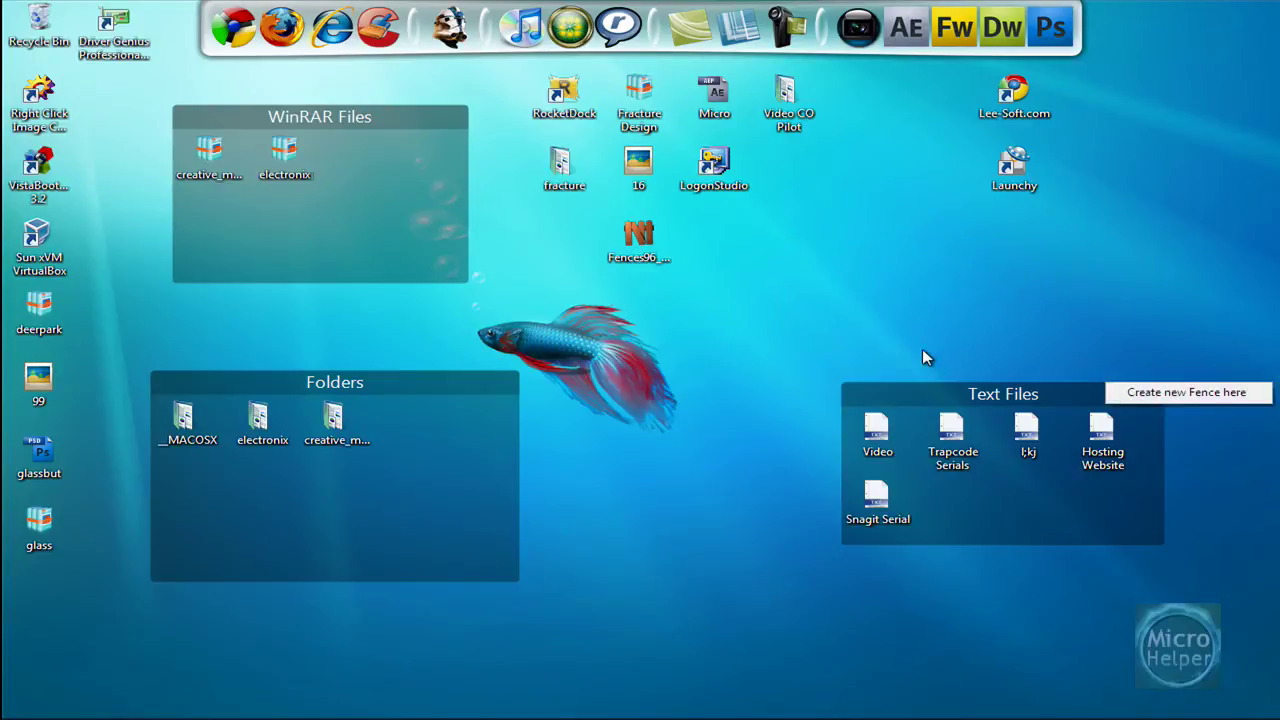
- Create a Shortcuts fence holding VirtualBox, Right Click Image Converter, Driver Genius and VistaBootPRO
left_click(1150, 392)
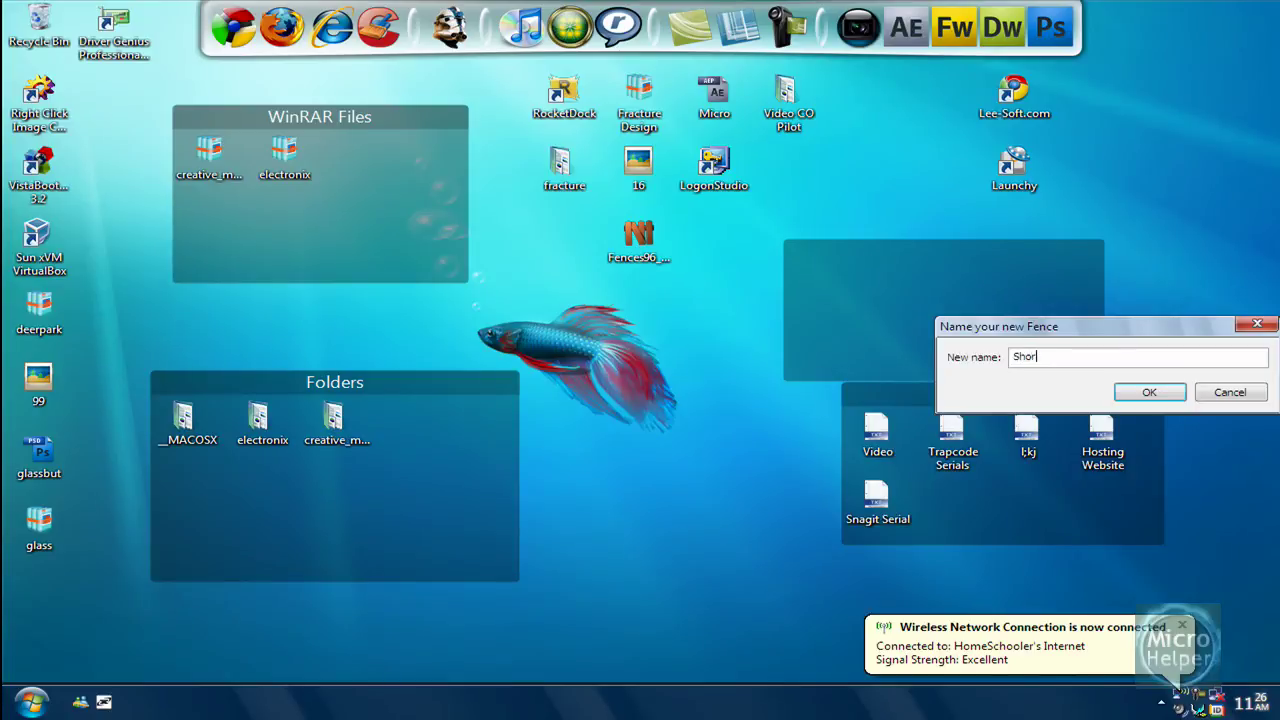
key("Return")
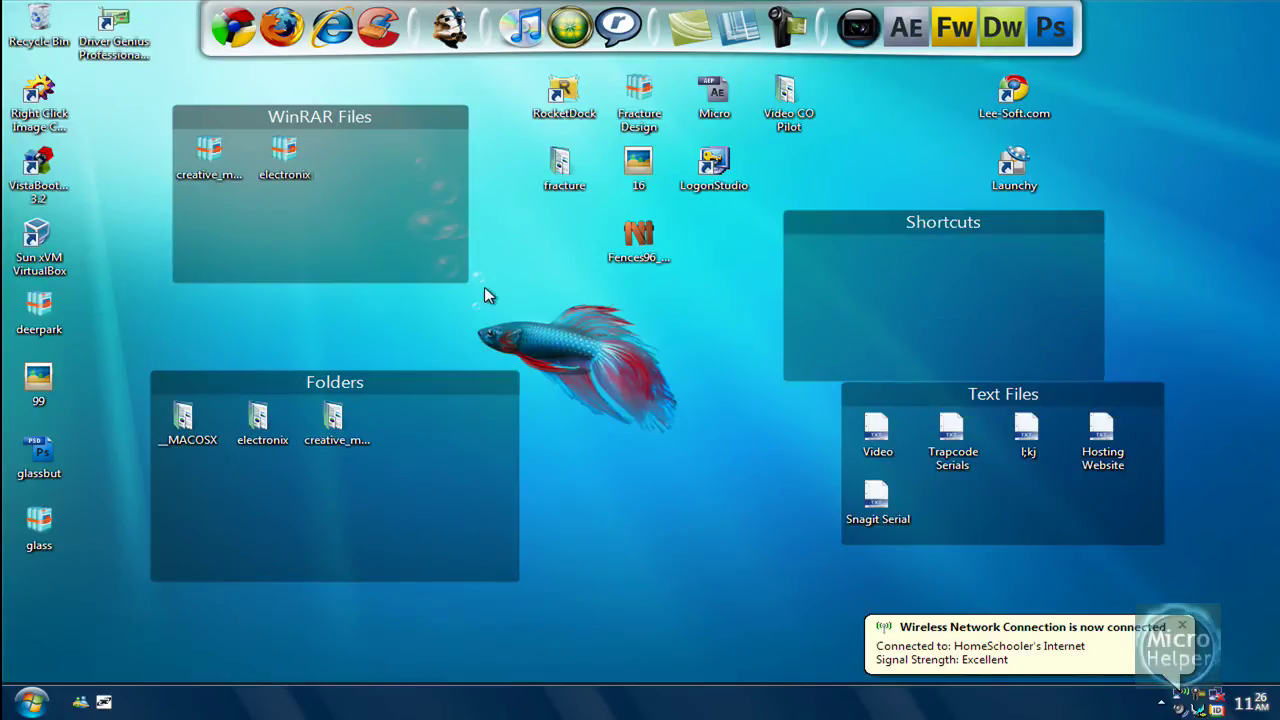
left_click_drag(60, 245, 556, 245)
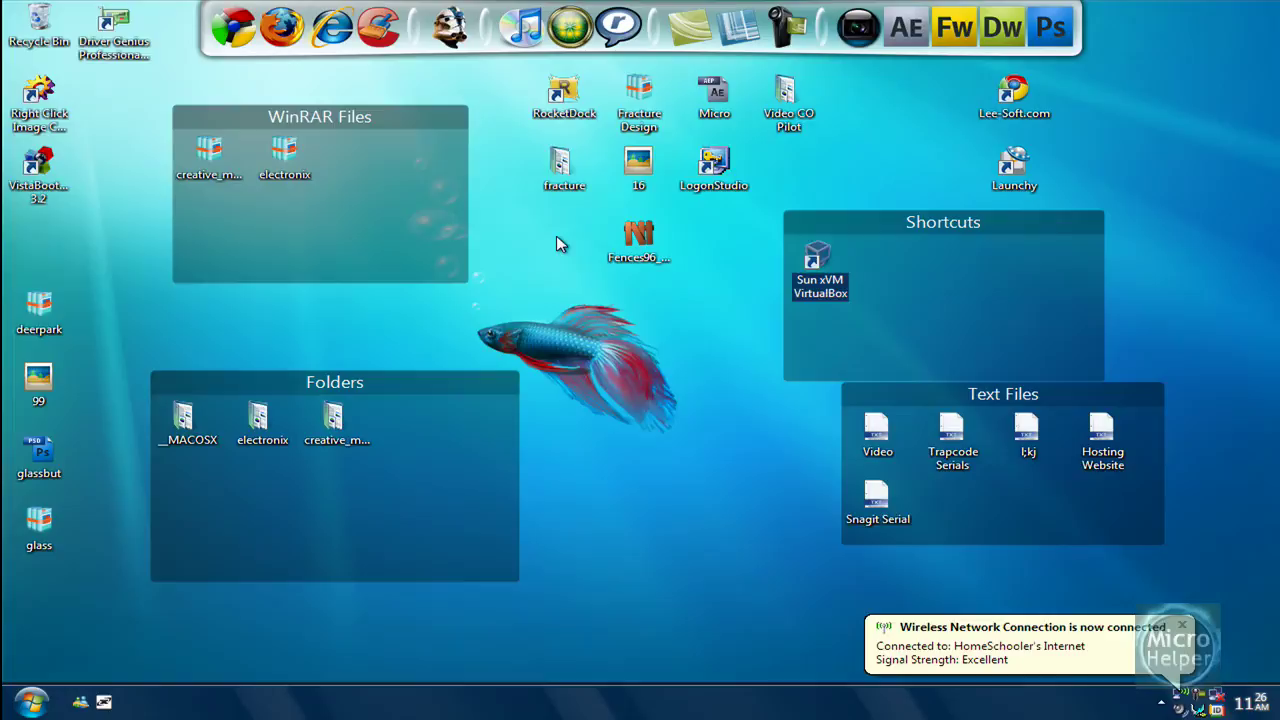
left_click_drag(12, 98, 900, 300)
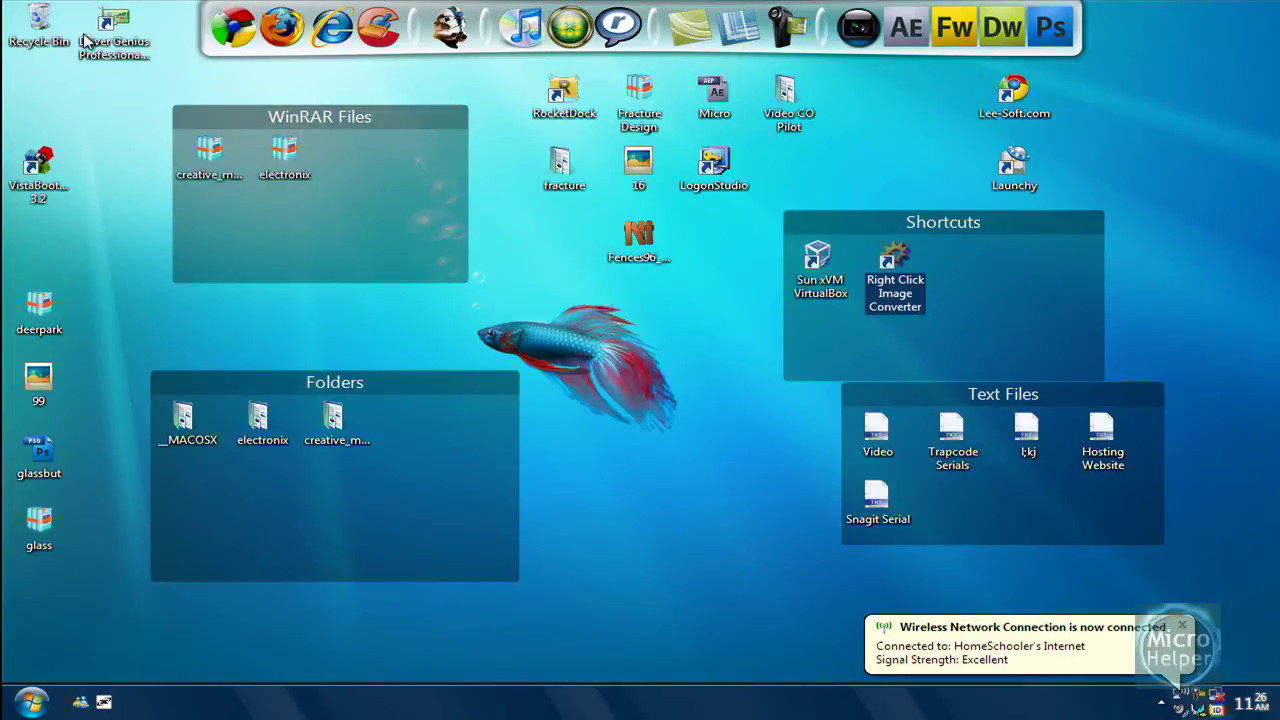
left_click_drag(112, 38, 988, 298)
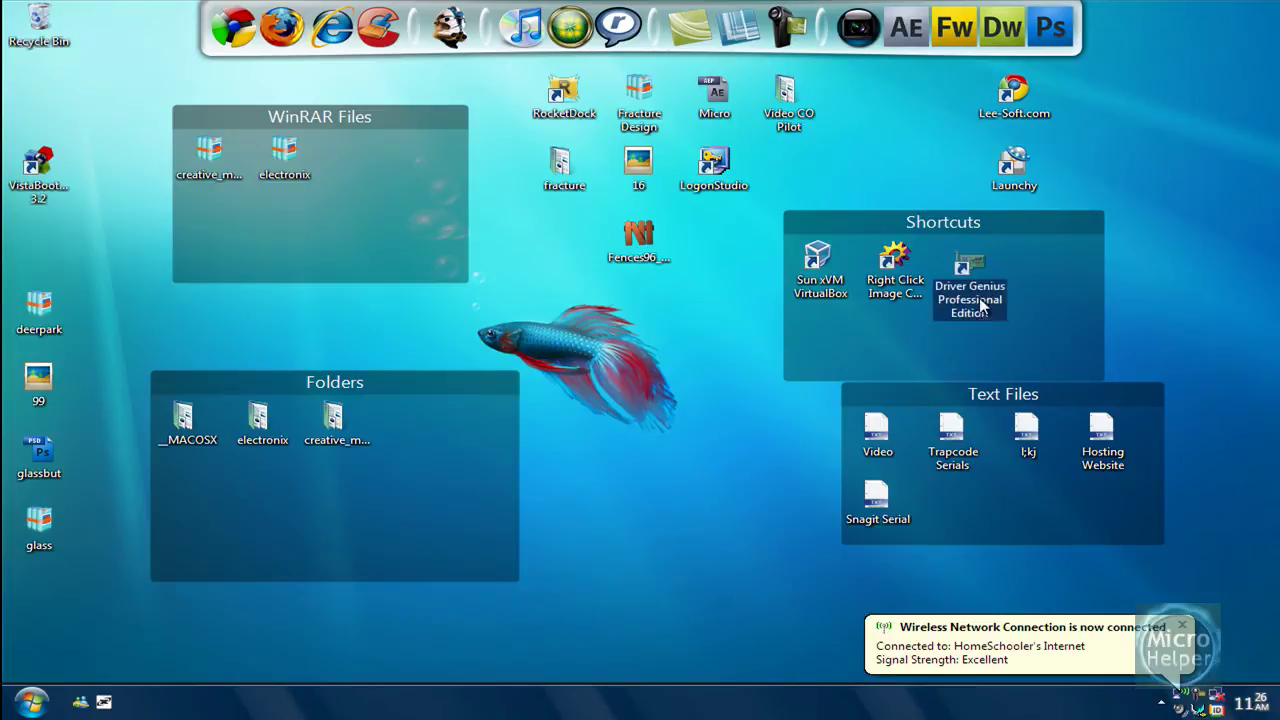
left_click_drag(36, 162, 1044, 312)
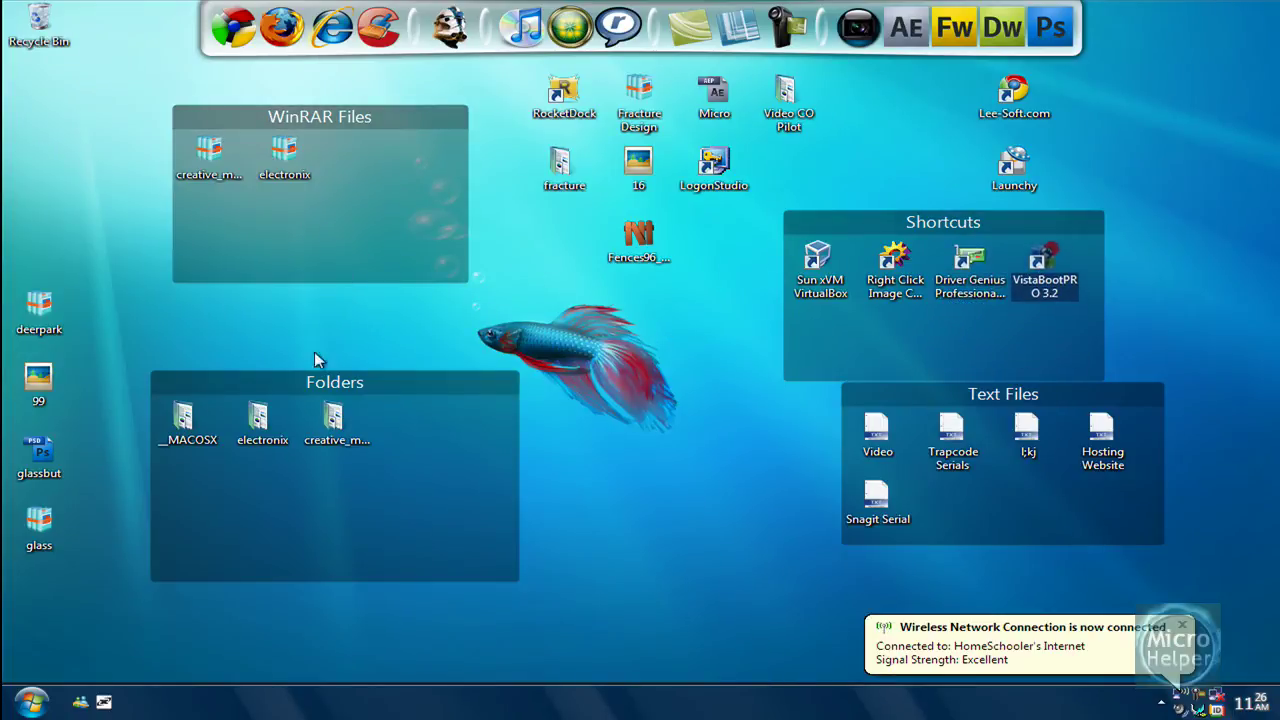
- Add the deerpark archive to WinRAR Files, then shift that fence left and adjust its width
left_click(30, 338)
left_click_drag(364, 241, 364, 241)
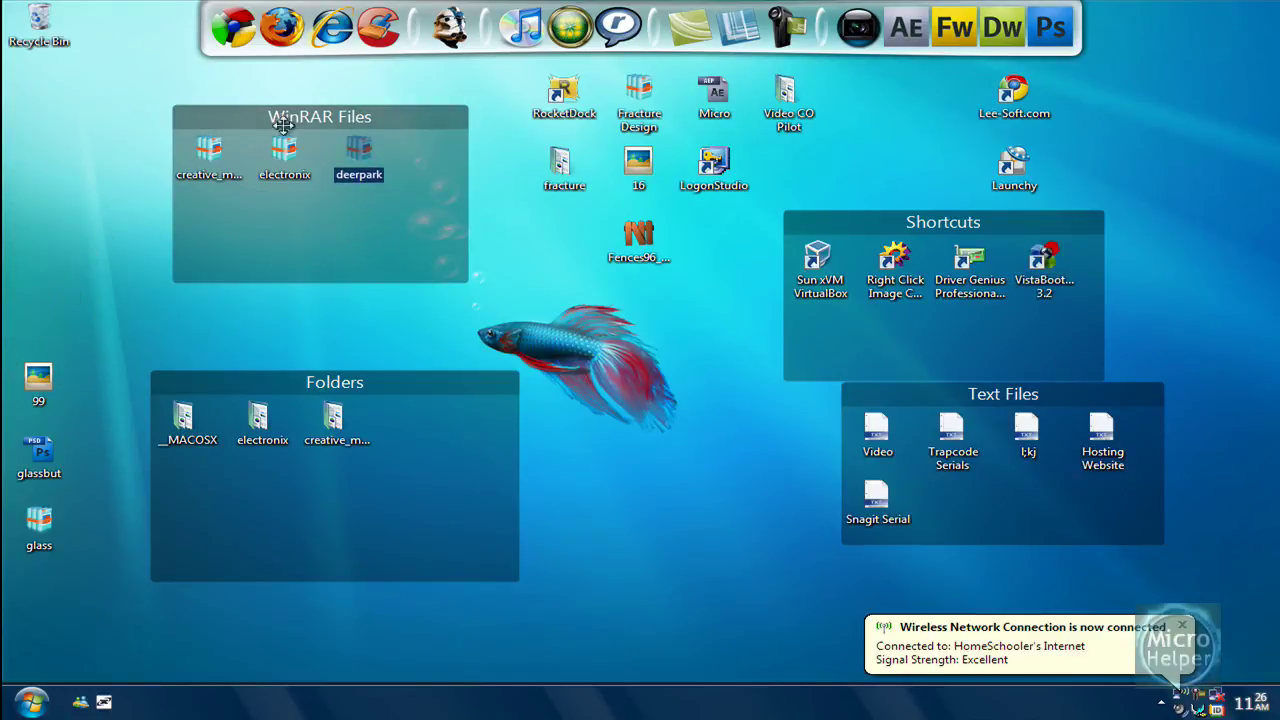
left_click_drag(283, 123, 227, 122)
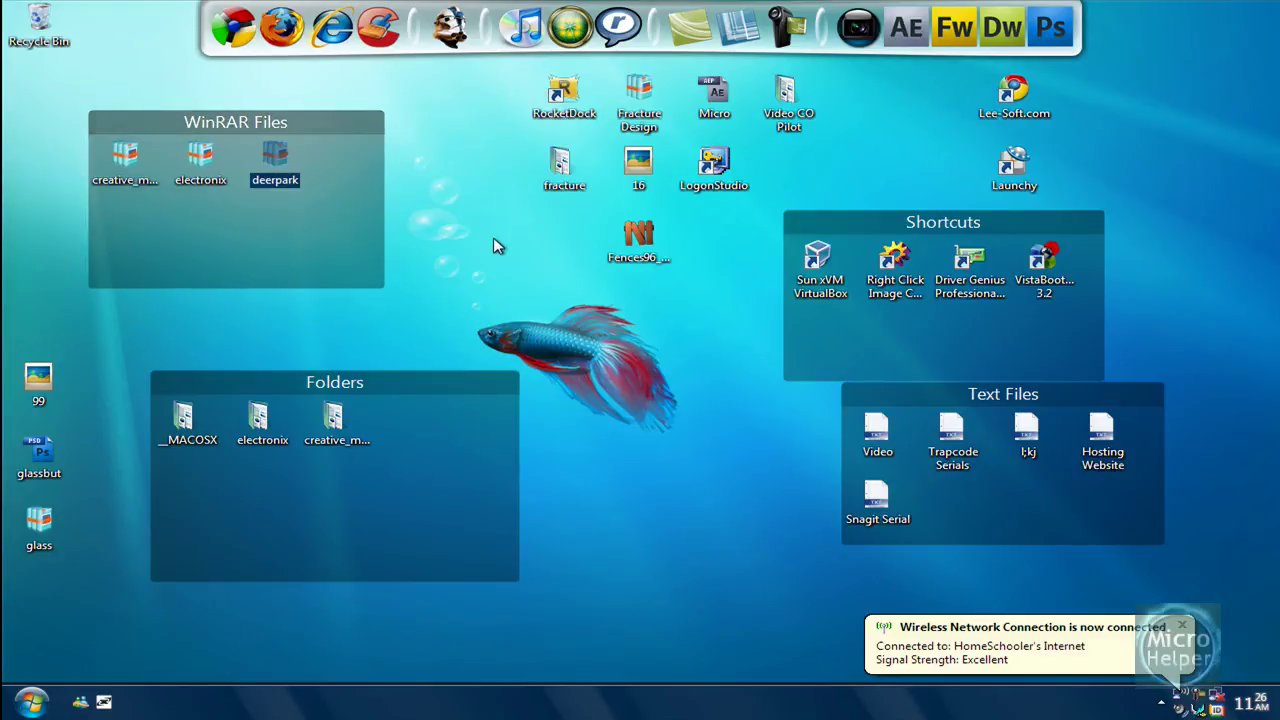
left_click_drag(392, 214, 371, 177)
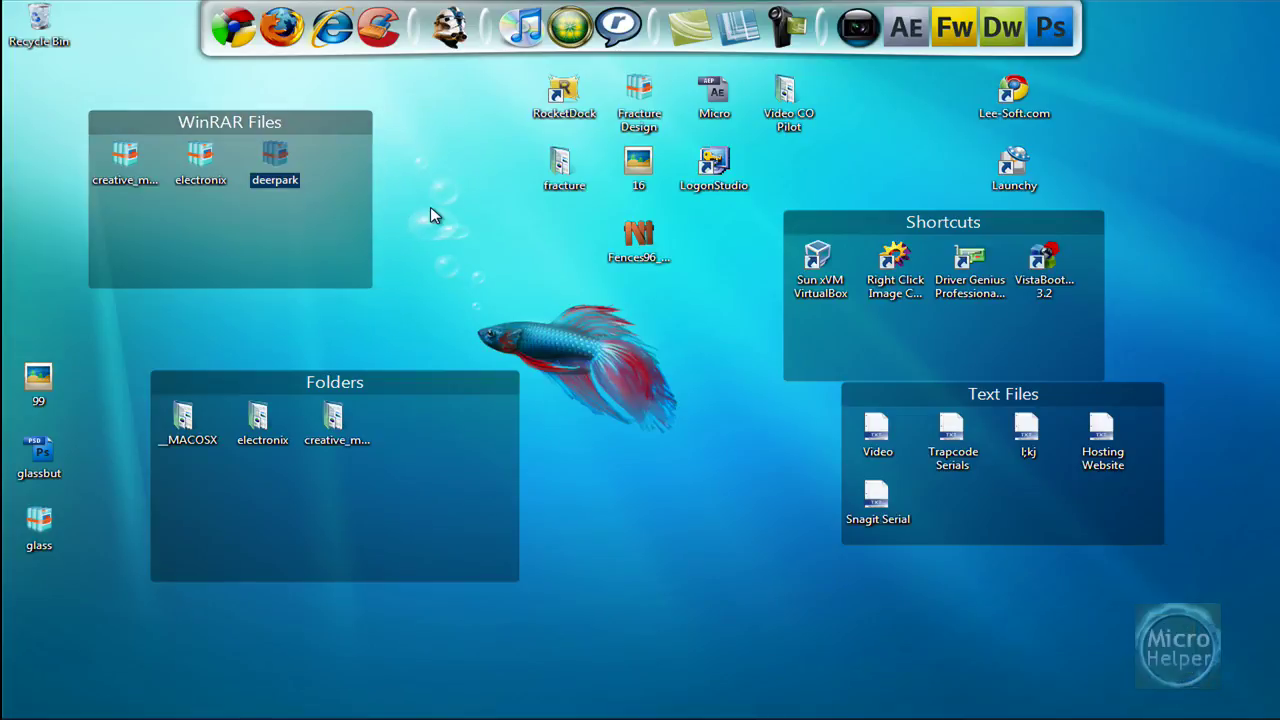